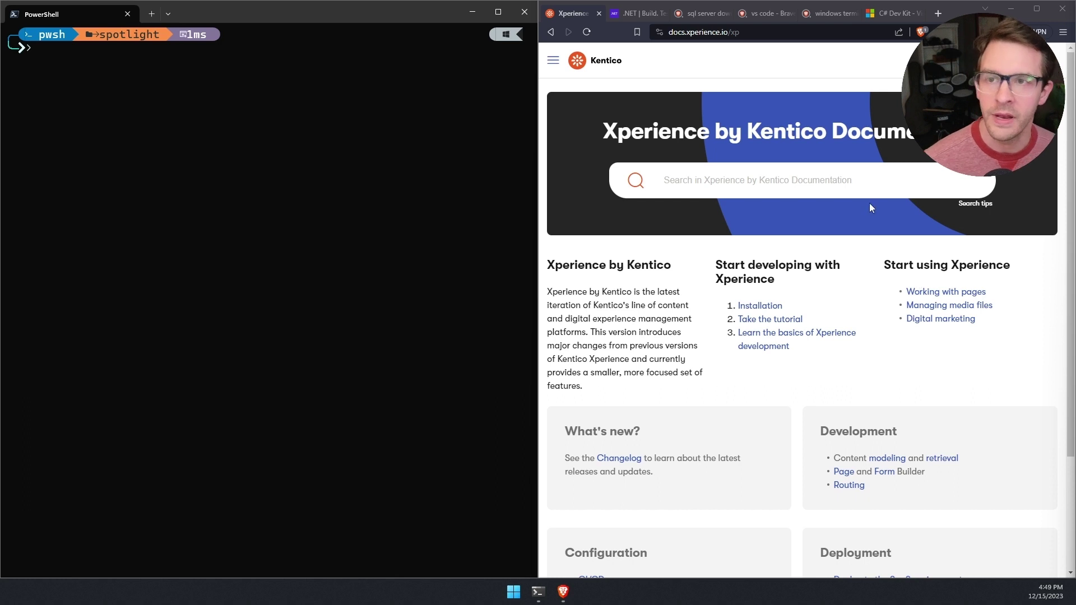
Step: Navigate the Kentico docs menu to Developers and admins > Installation
left_click(754, 33)
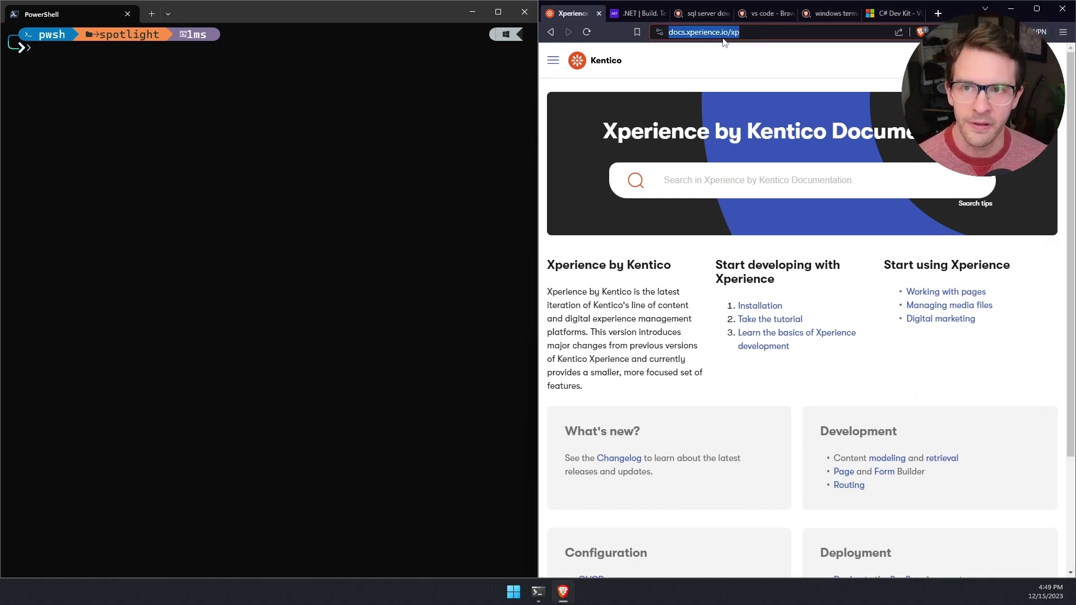
key("End")
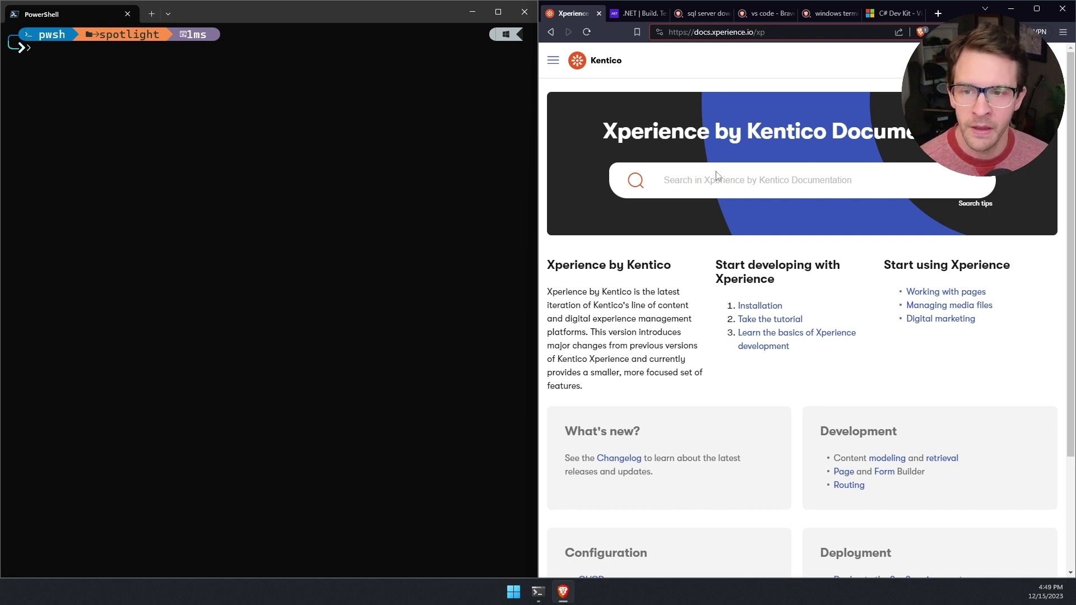
left_click(553, 64)
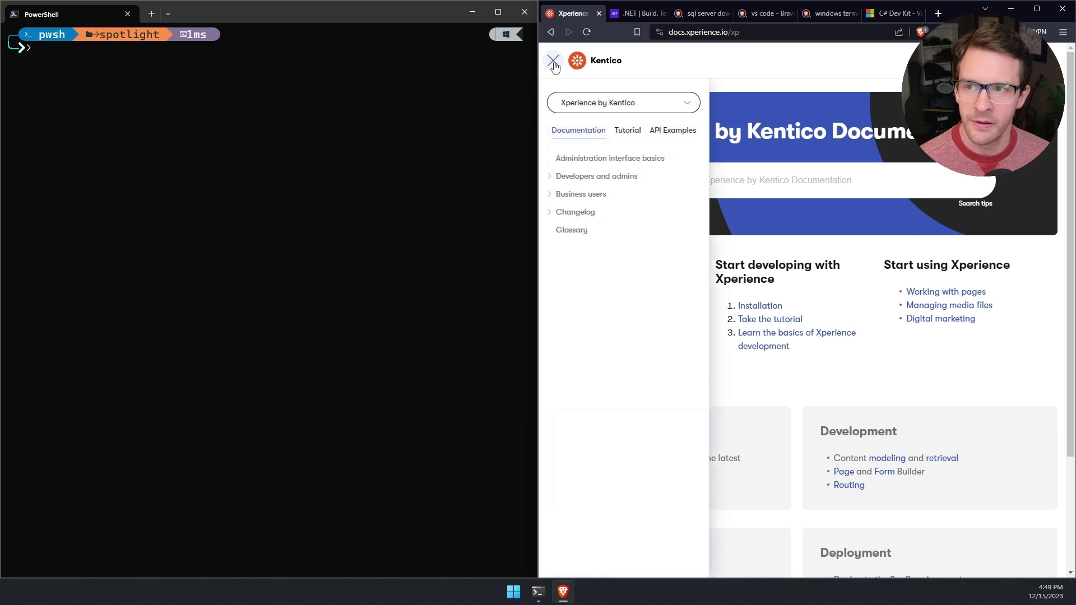
left_click(549, 178)
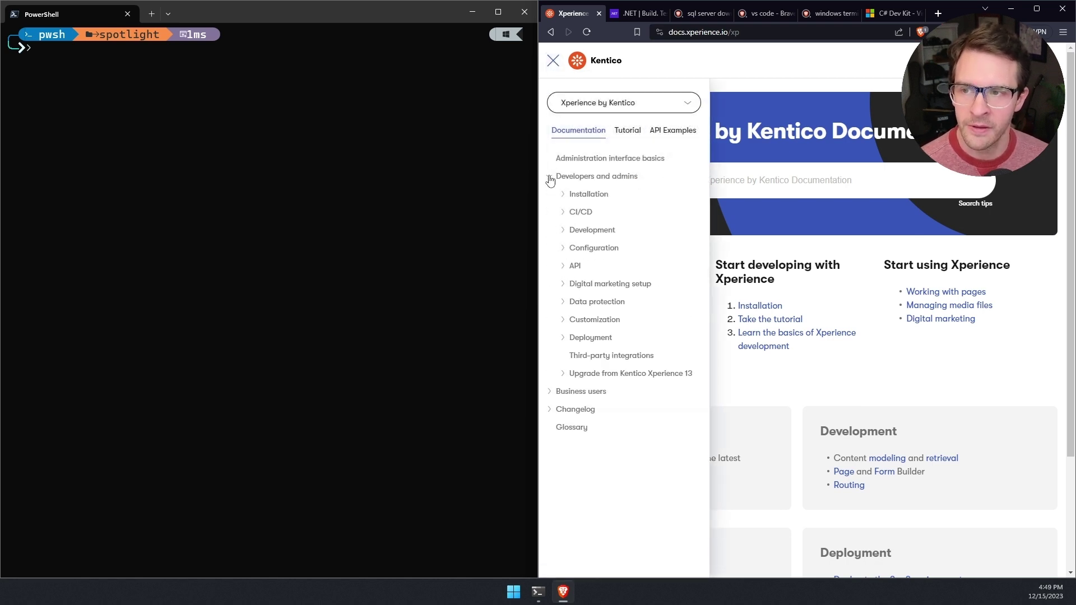
left_click(604, 196)
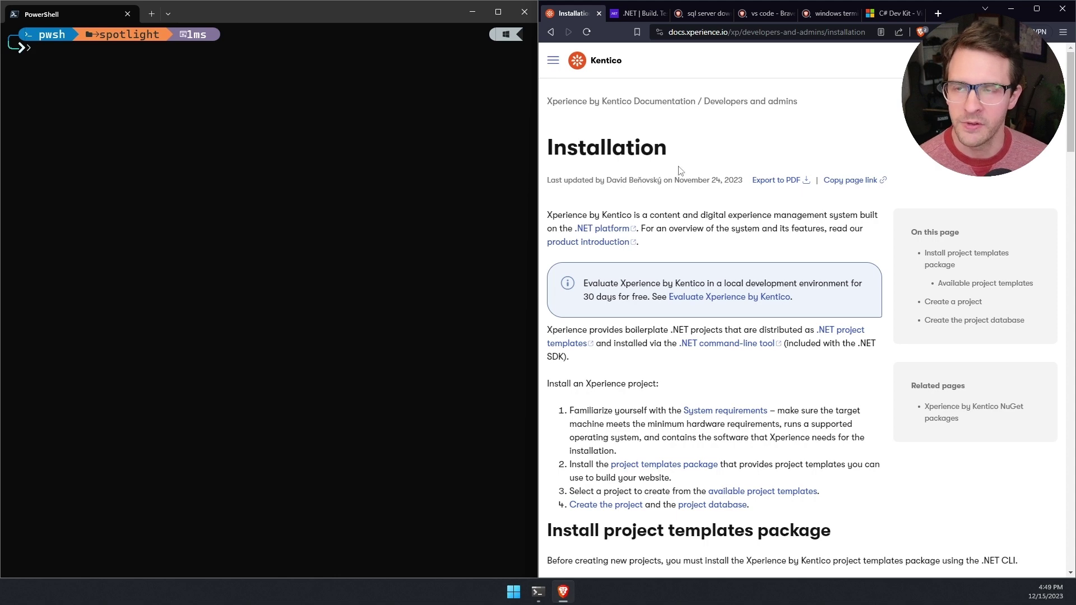
Step: In the .NET tab, go to dot.net and open the .NET 8.0 SDK Download page
left_click(642, 15)
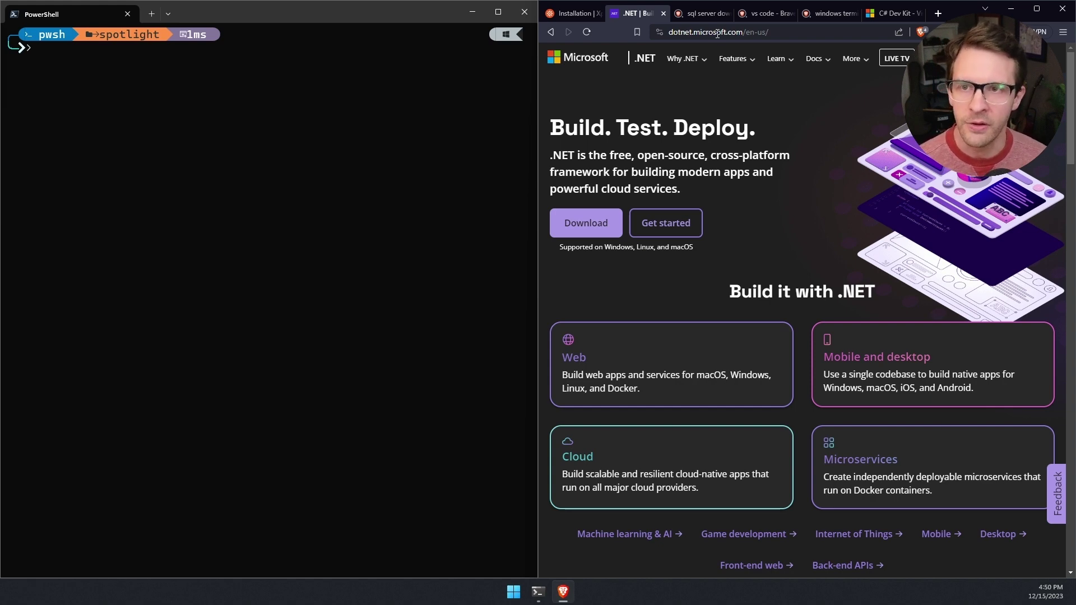
left_click(717, 35)
type("d")
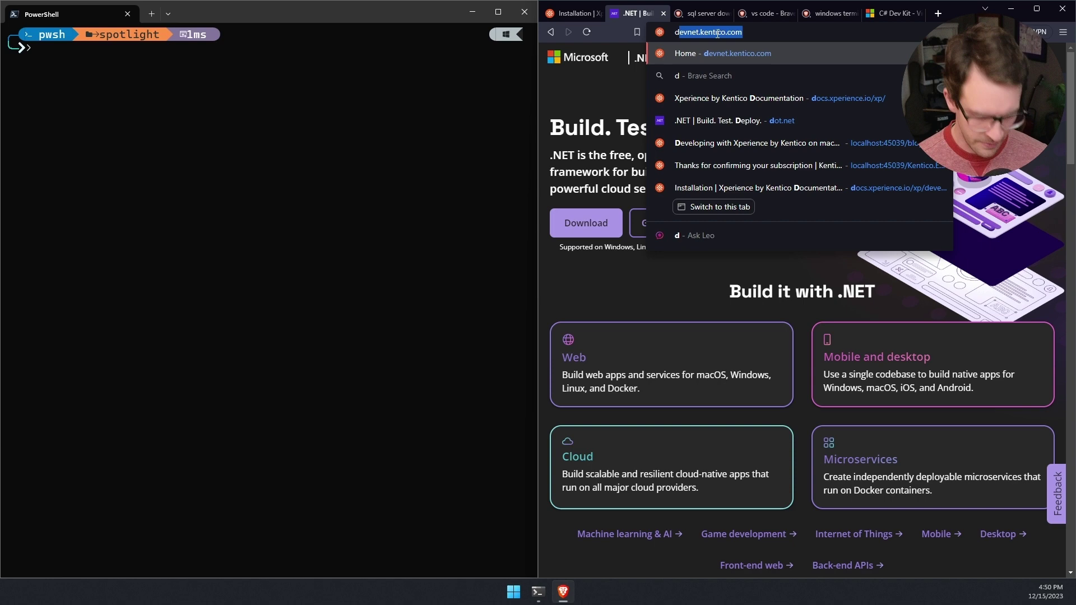
type("ot.net")
key("Return")
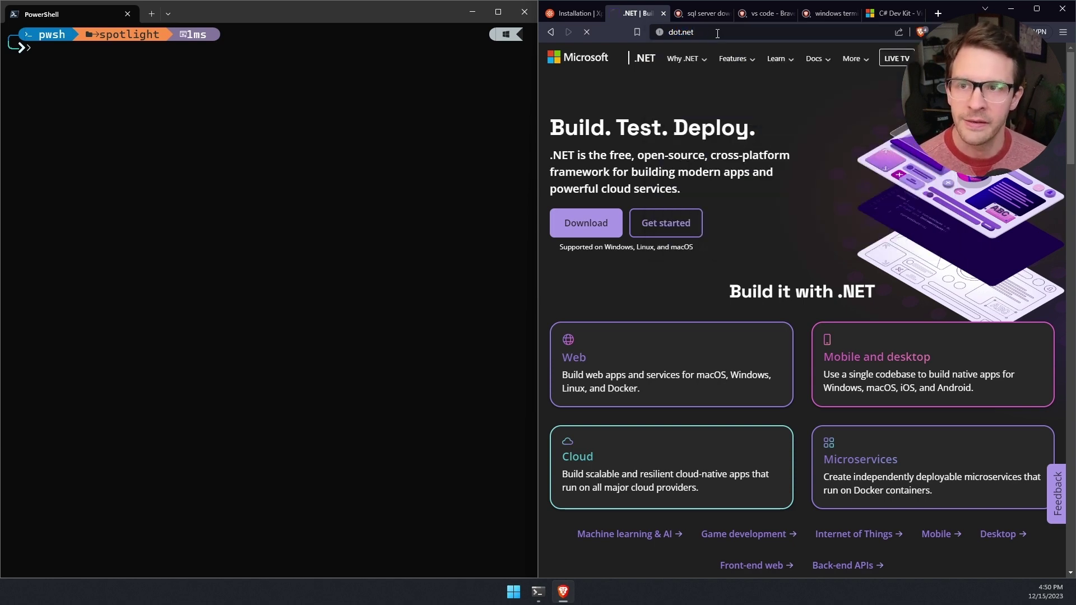
left_click(597, 224)
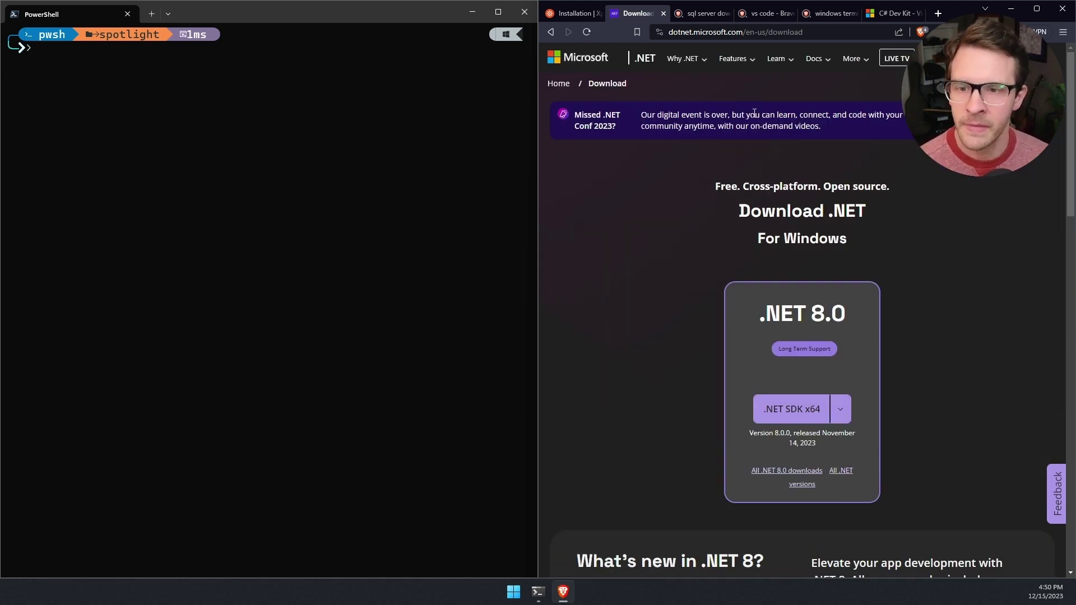
Step: Open the 'SQL Server Downloads | Microsoft' result and browse the Developer and Express editions
left_click(705, 16)
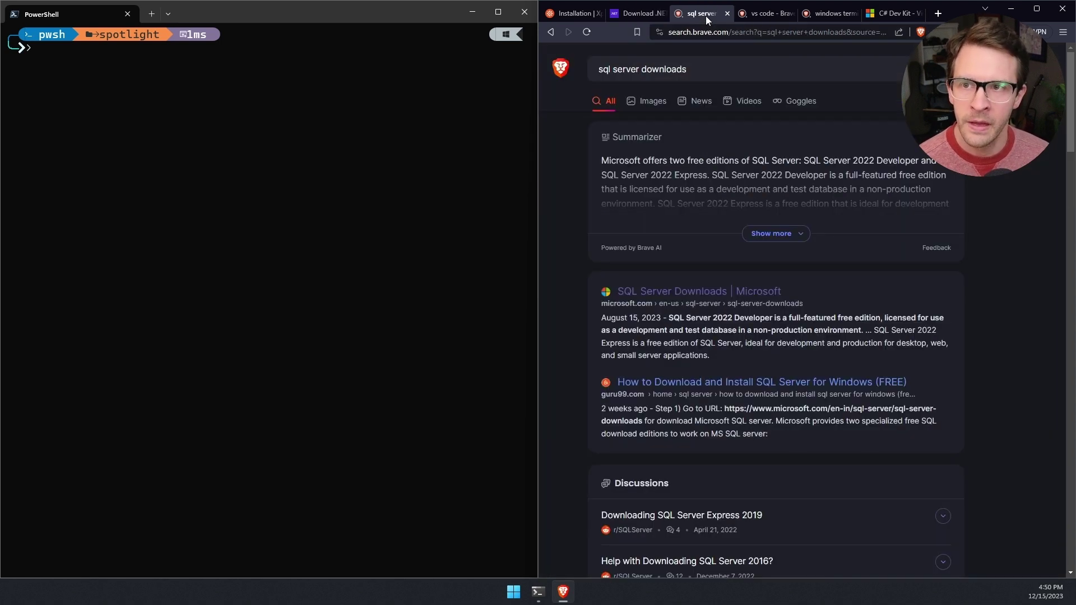
left_click(717, 70)
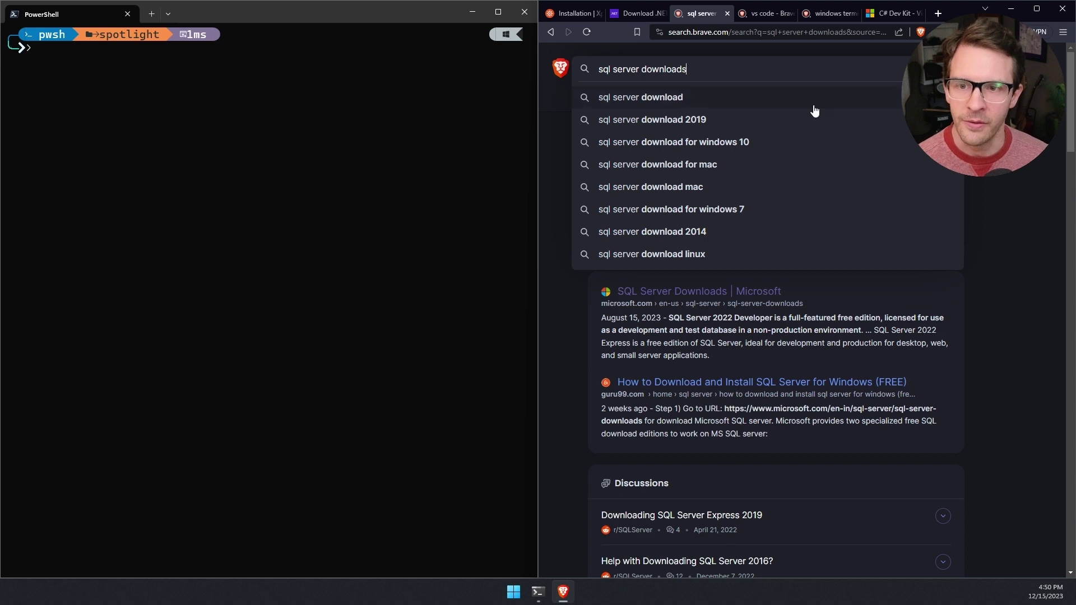
left_click(616, 322)
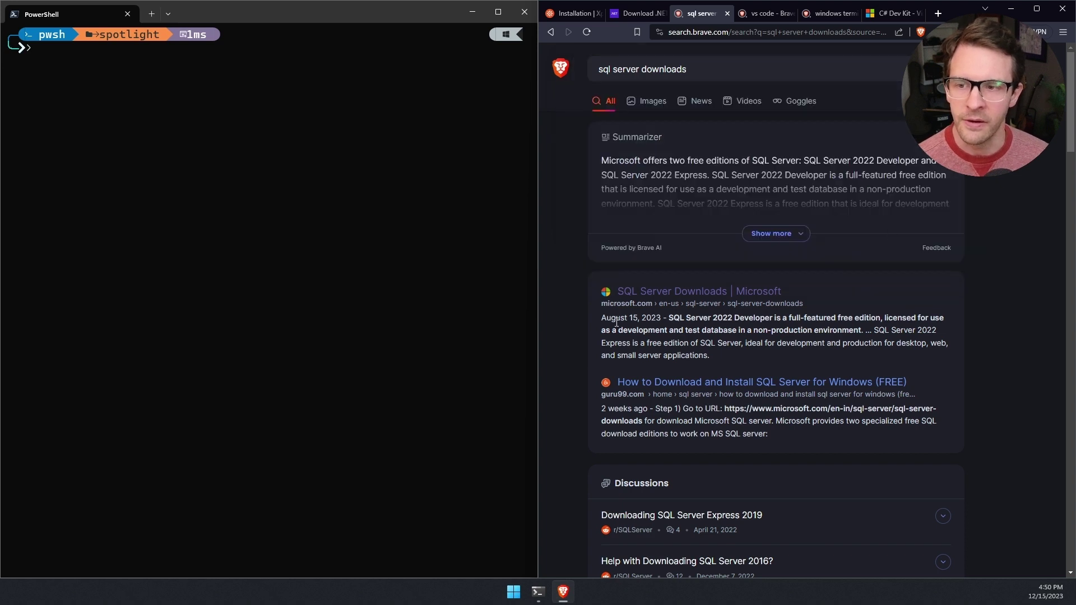
left_click(675, 294)
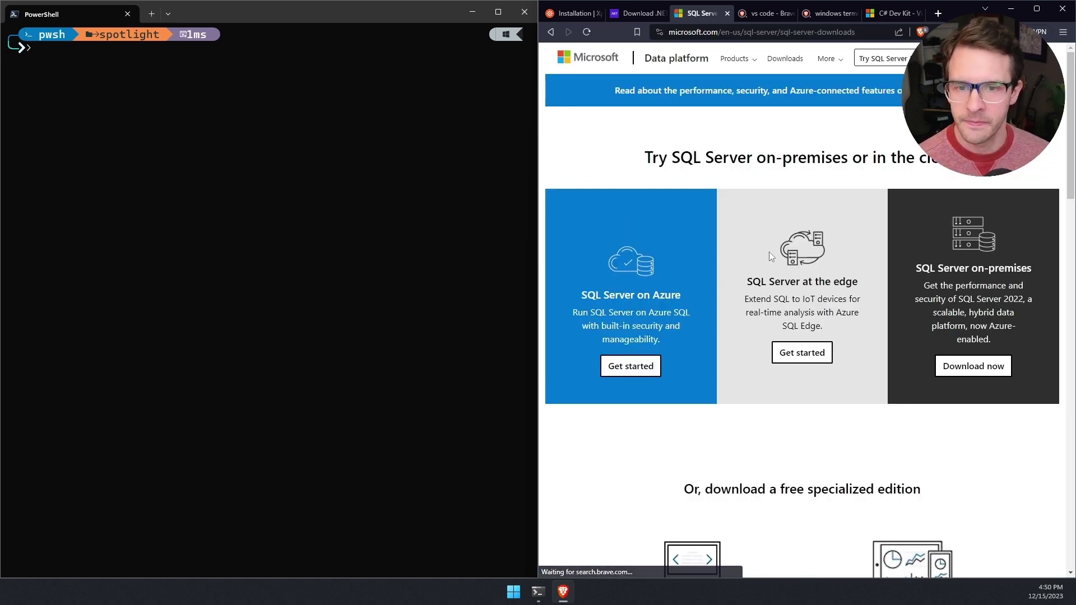
scroll(768, 251, "down", 1)
scroll(769, 254, "down", 4)
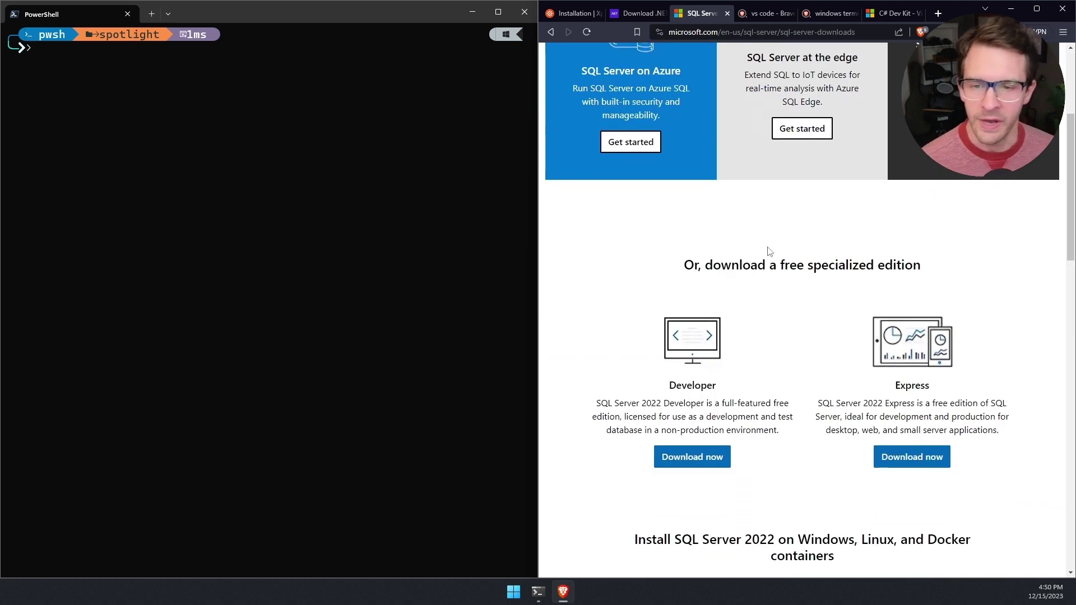
scroll(815, 263, "down", 1)
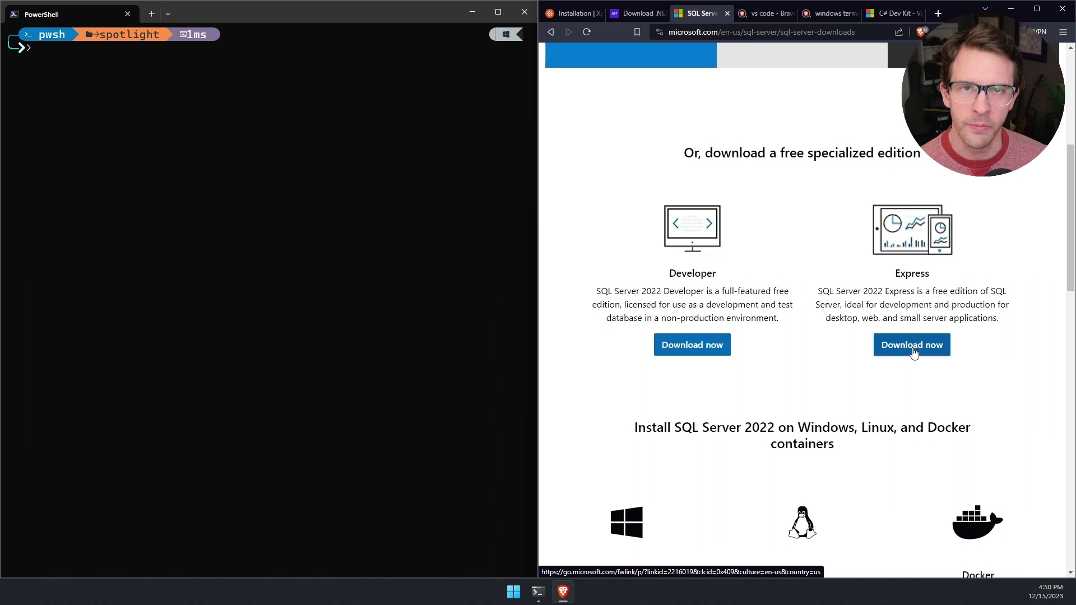
scroll(913, 351, "down", 2)
scroll(913, 351, "down", 2)
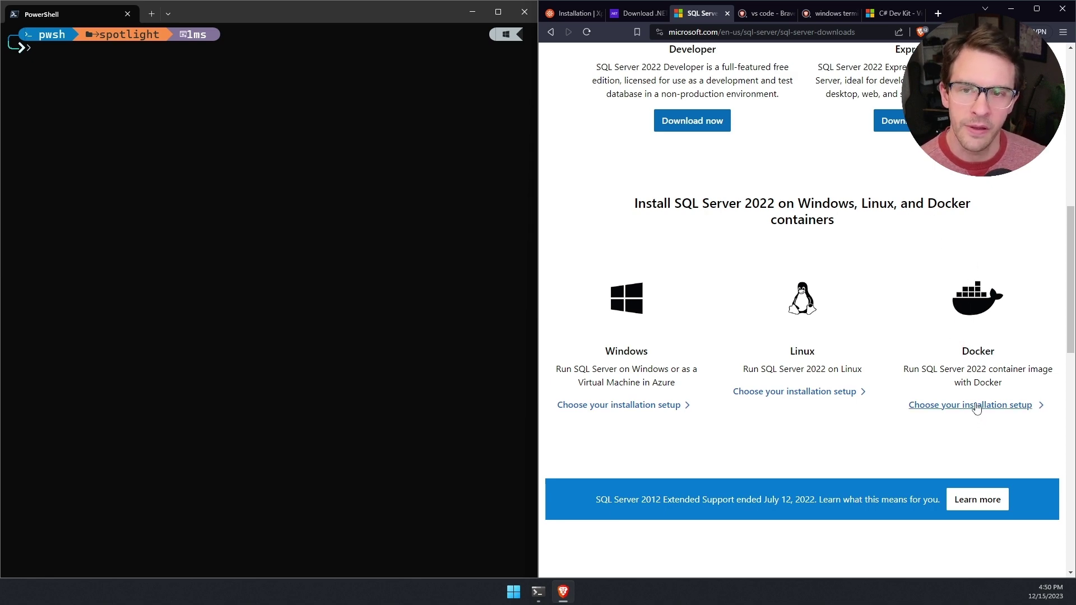
scroll(915, 312, "up", 7)
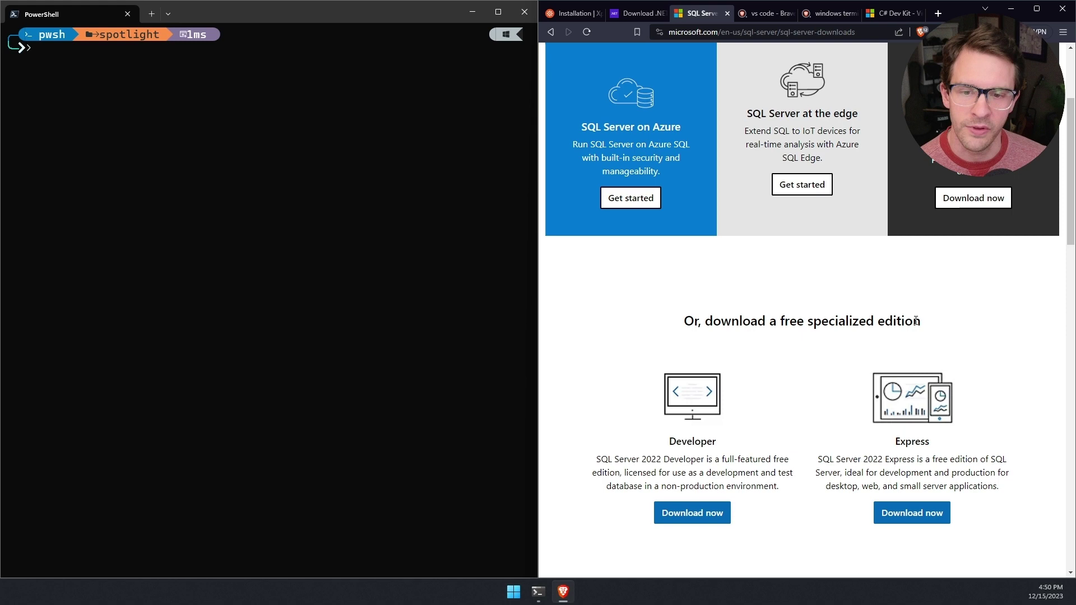
scroll(915, 321, "up", 3)
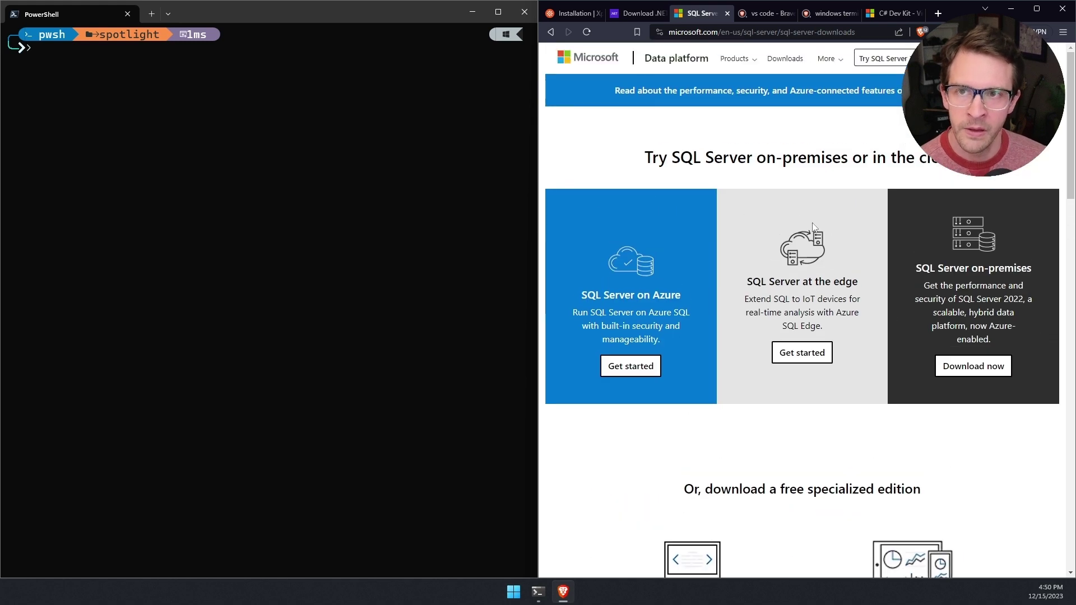
Step: Open the Visual Studio Code website from the vs code search results
left_click(773, 14)
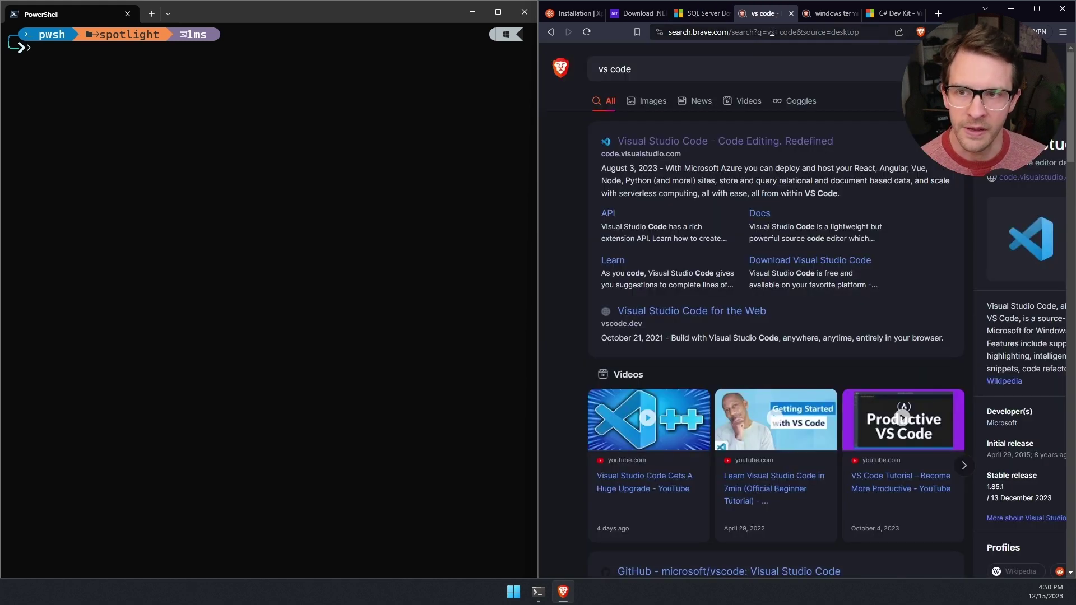
left_click(709, 64)
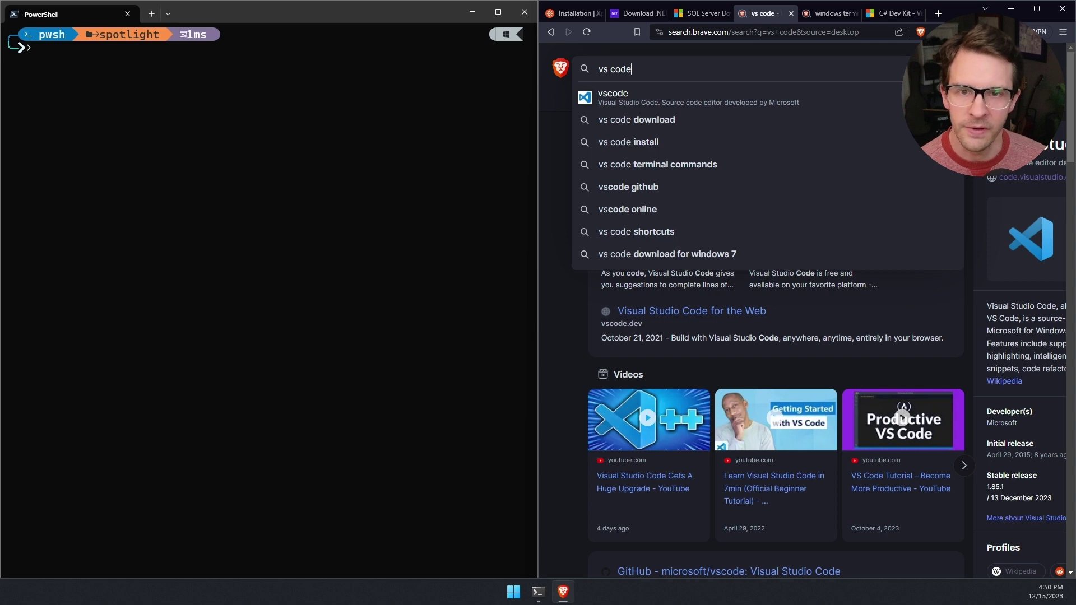
key("Escape")
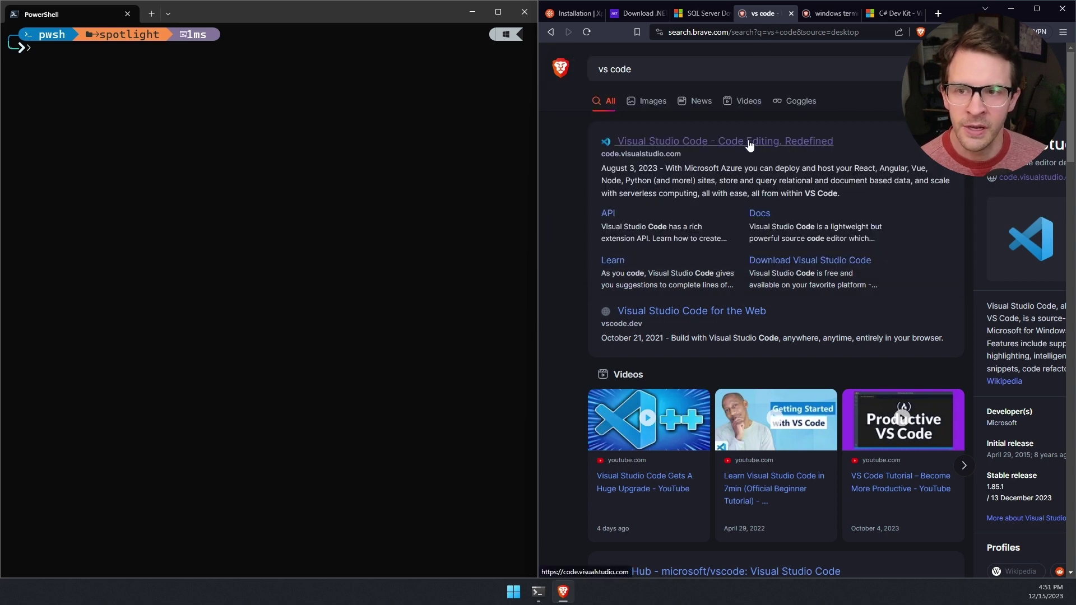
left_click(749, 141)
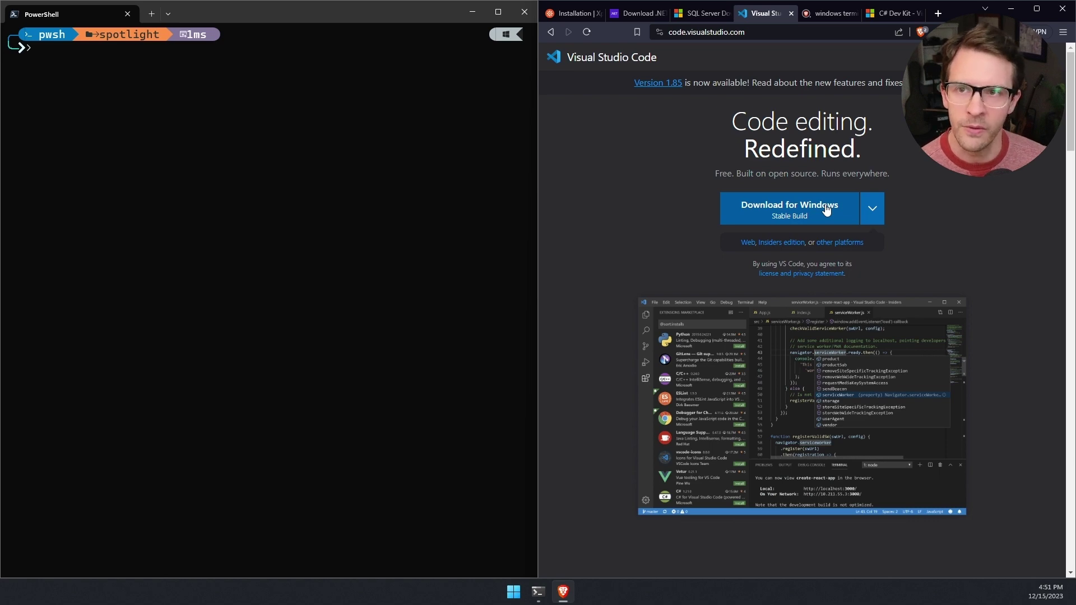
Step: Open Windows Terminal's Microsoft Store page from the windows terminal search results
left_click(830, 18)
left_click(798, 68)
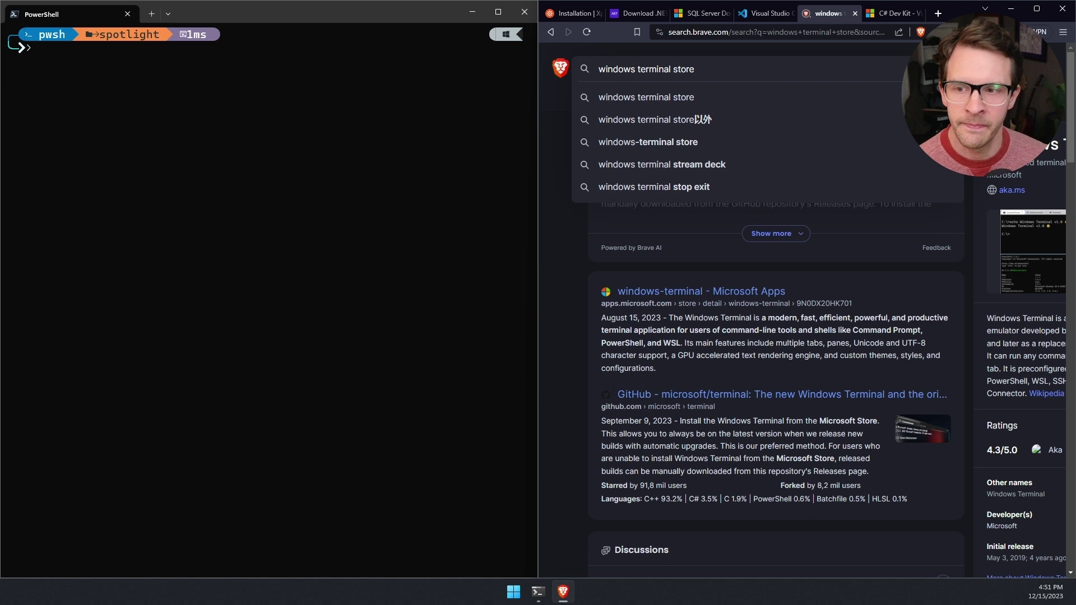
left_click(762, 223)
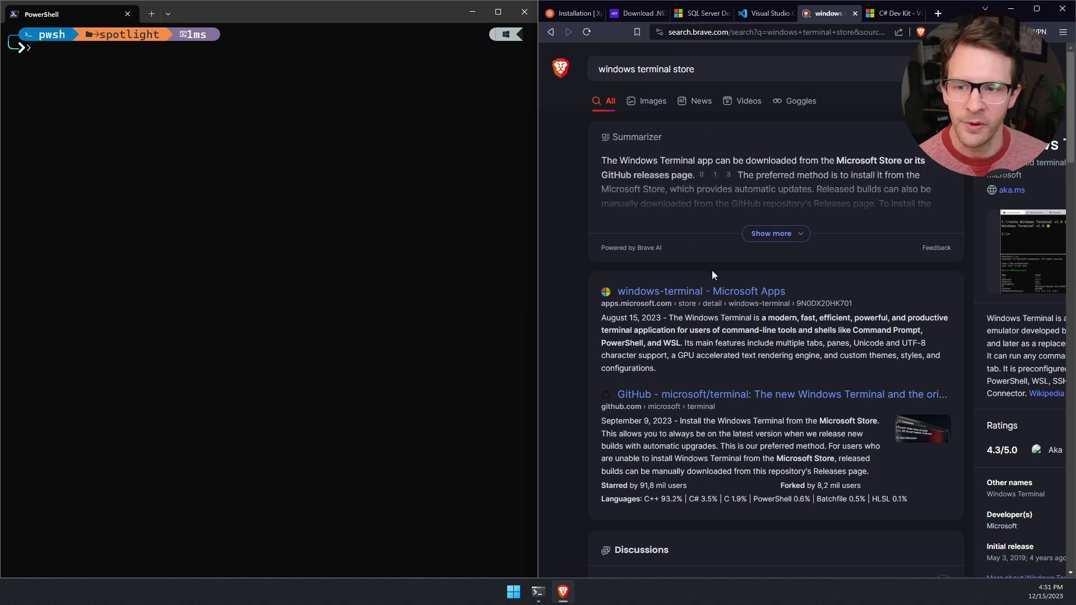
left_click(714, 291)
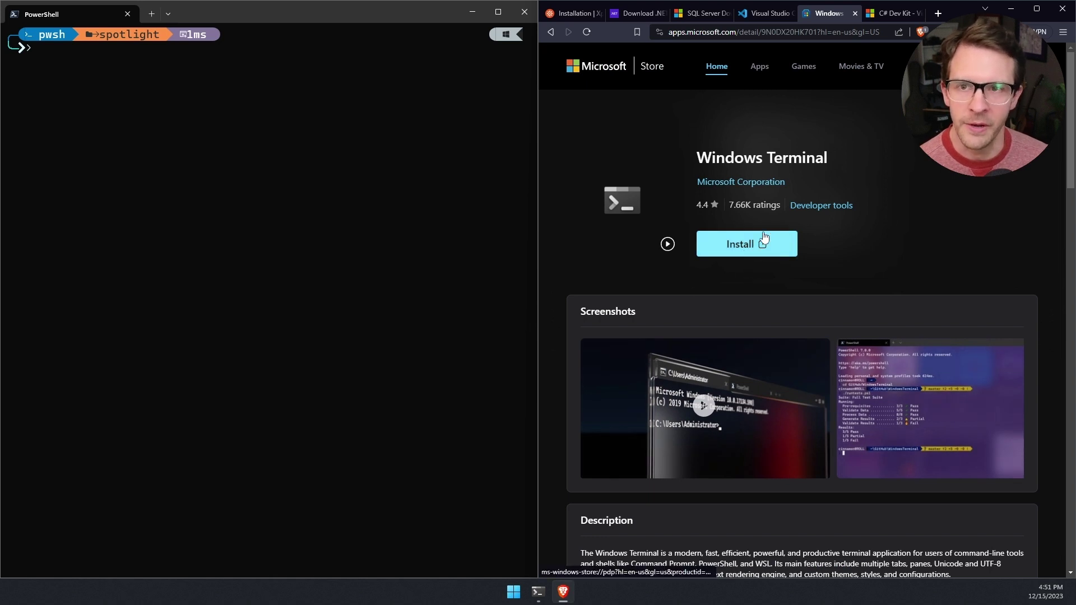
Step: Return to the Kentico Installation tab and locate the .NET 7 SDK templates install command
left_click(574, 14)
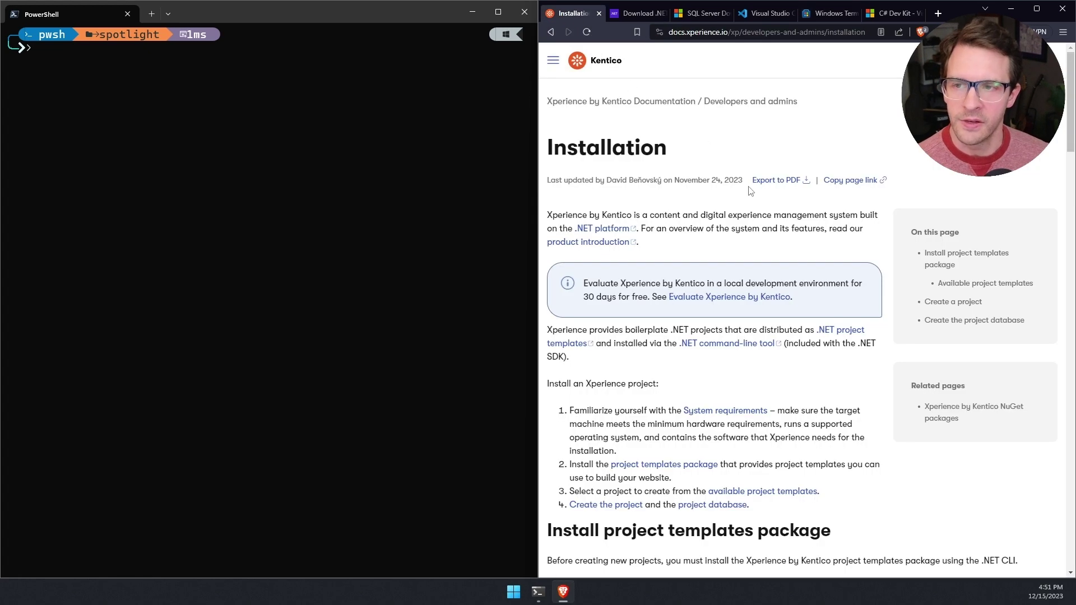
scroll(742, 191, "down", 3)
scroll(744, 191, "down", 4)
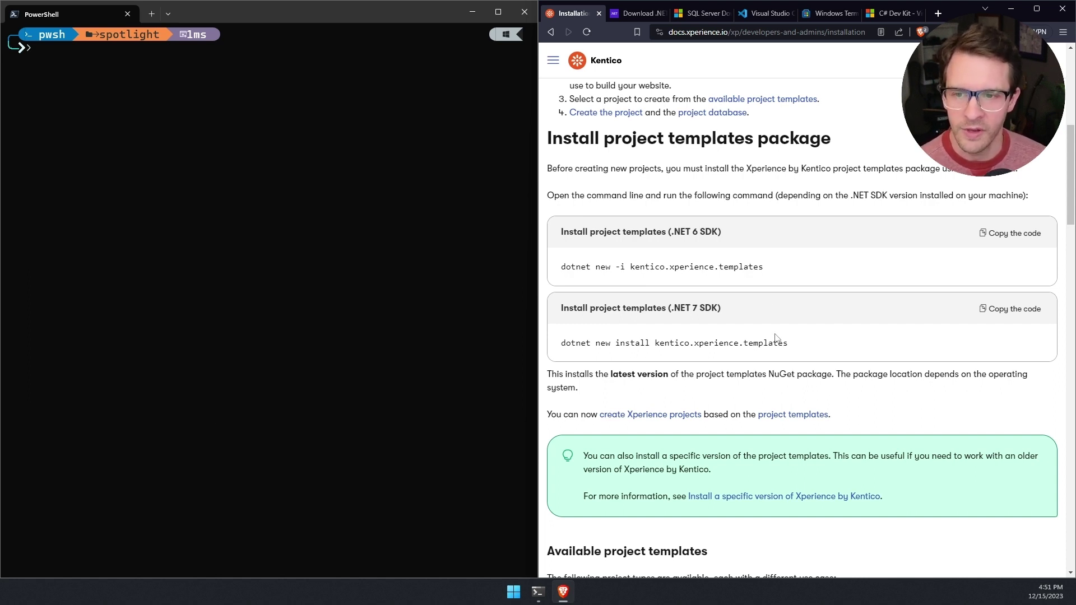
left_click_drag(560, 310, 719, 310)
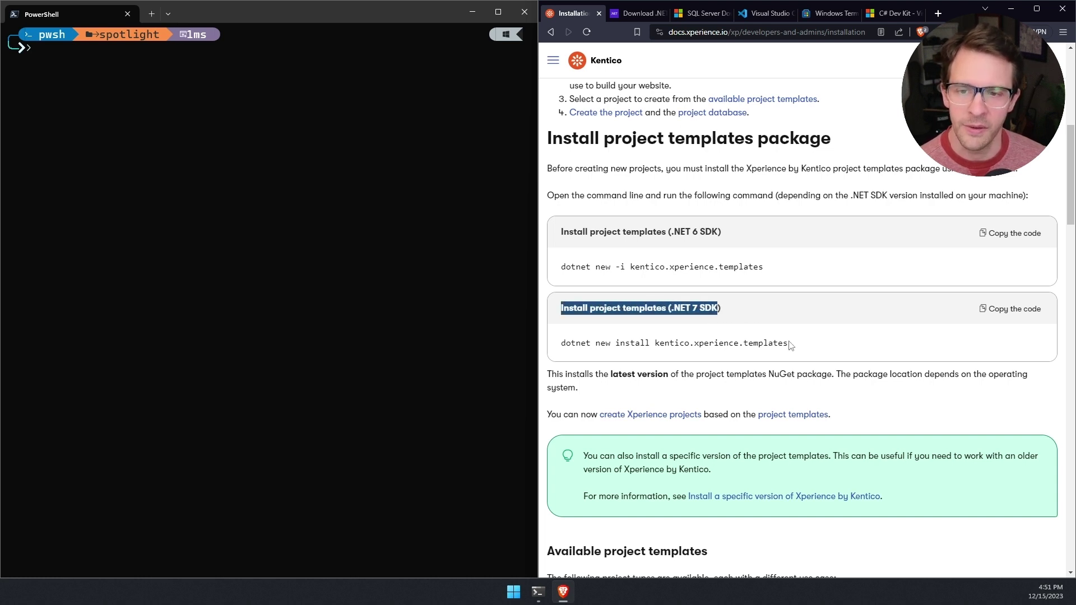
Step: Copy the .NET 7 command and run 'dotnet new install kentico.xperience.templates' in PowerShell
left_click(872, 348)
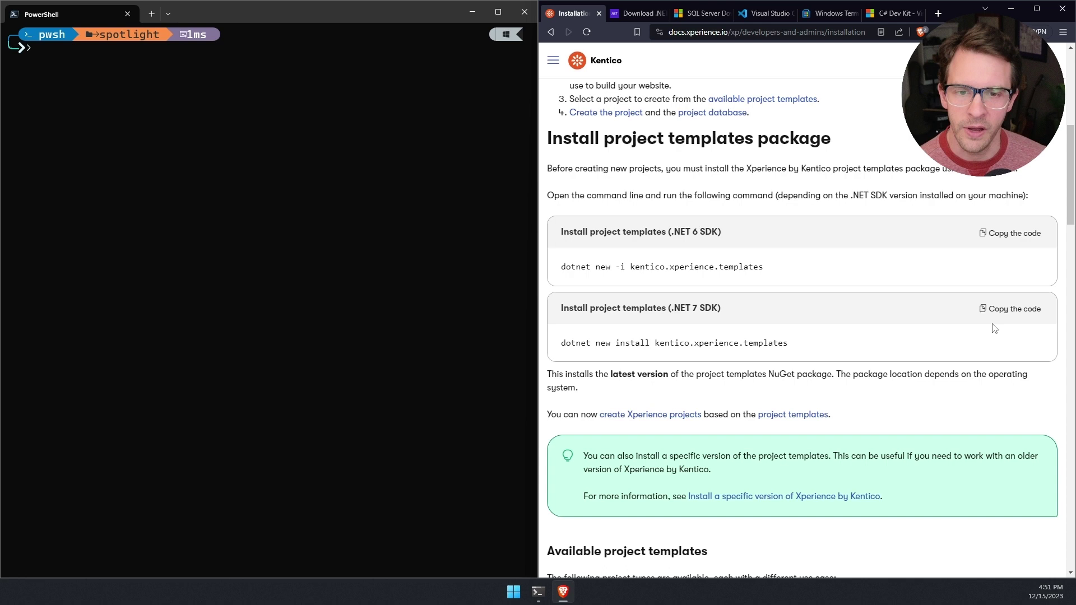
left_click(1006, 315)
left_click(330, 143)
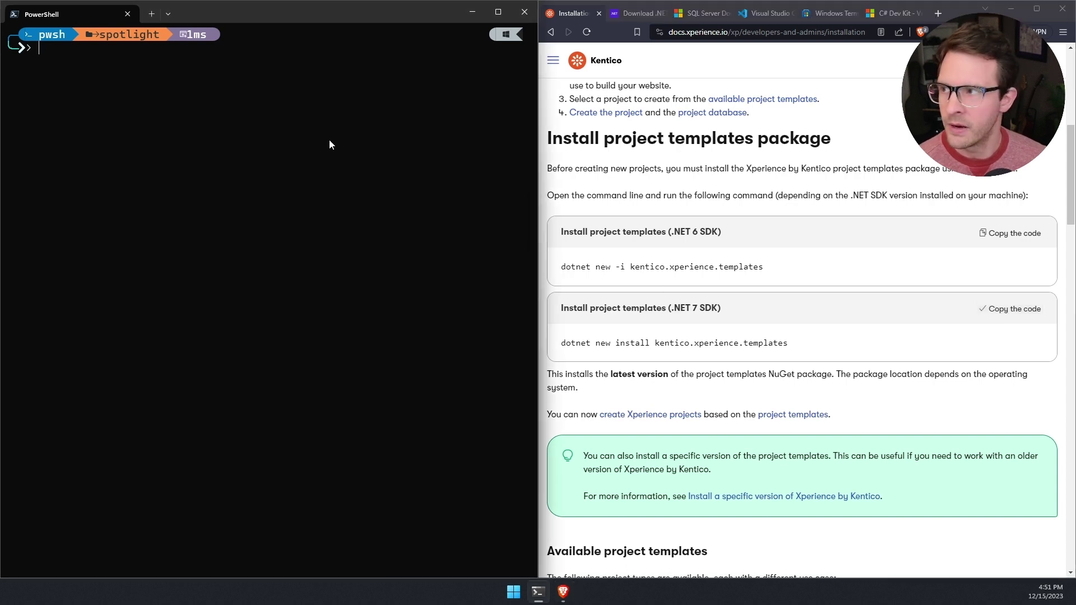
type("dotnet new install kentico.xperience.templates")
key("Return")
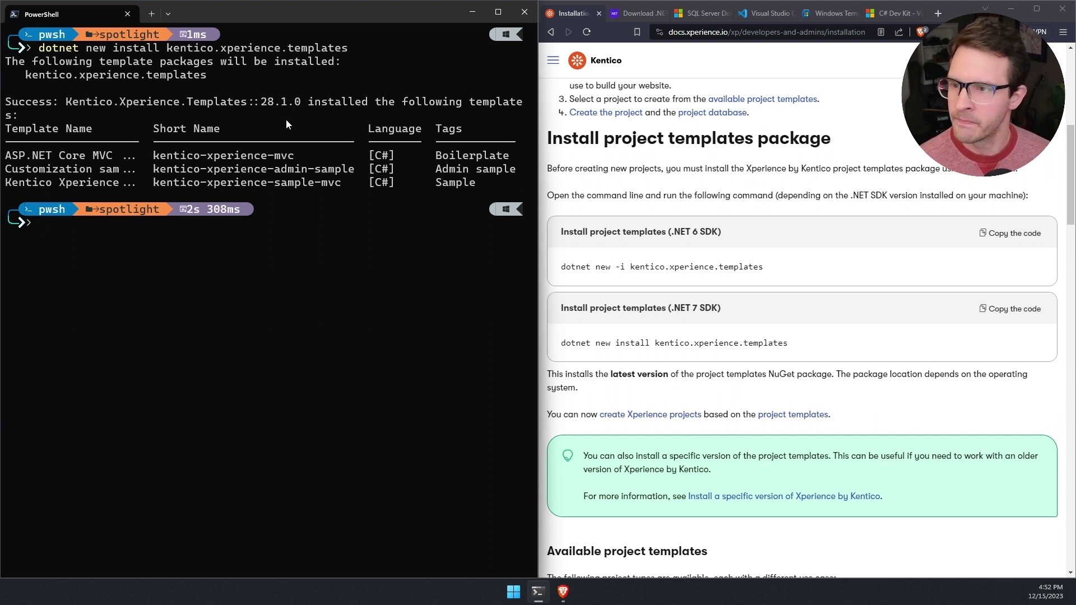
scroll(722, 188, "down", 4)
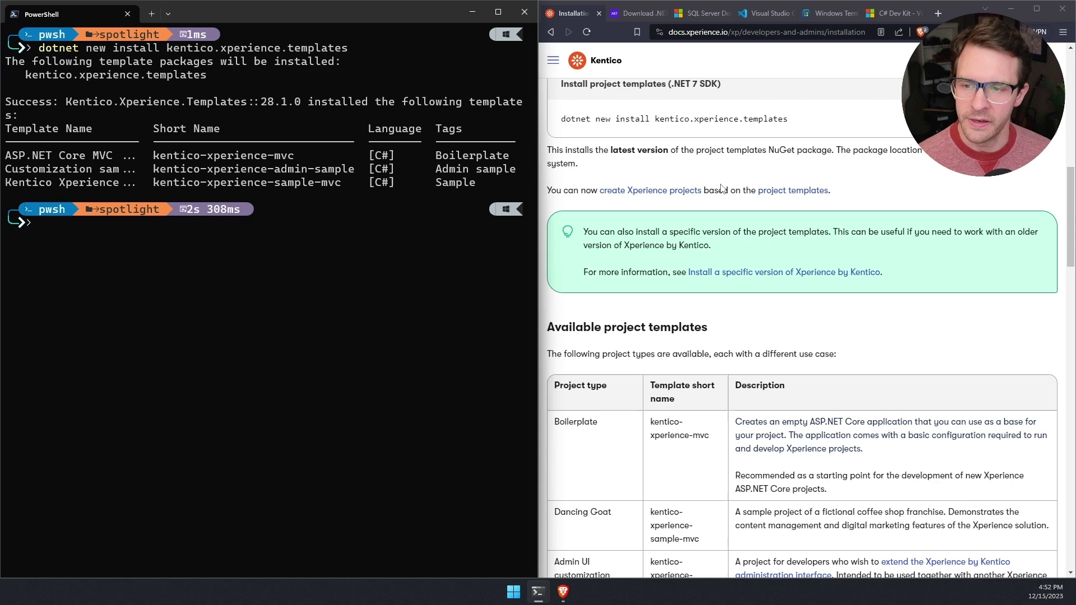
scroll(722, 188, "down", 3)
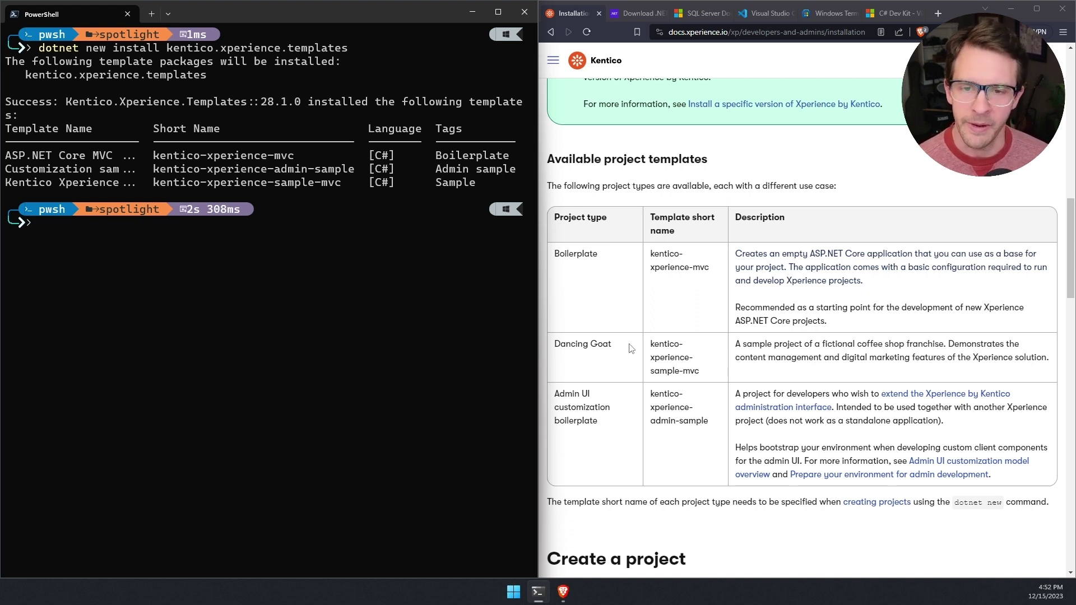
Step: Review the templates table in the docs and list the current folder with ls
scroll(639, 333, "down", 3)
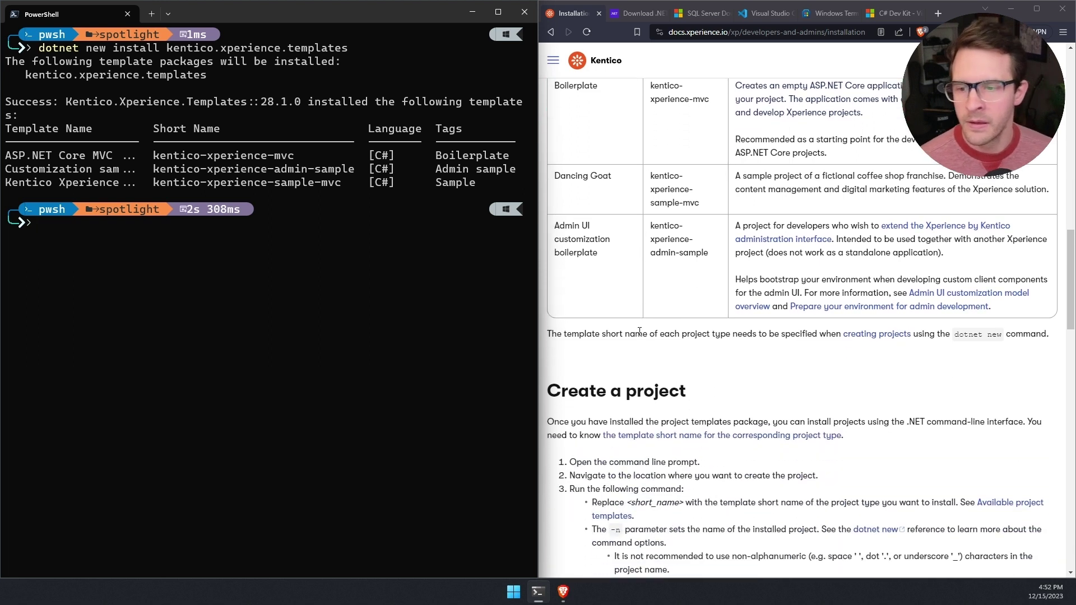
scroll(639, 331, "down", 4)
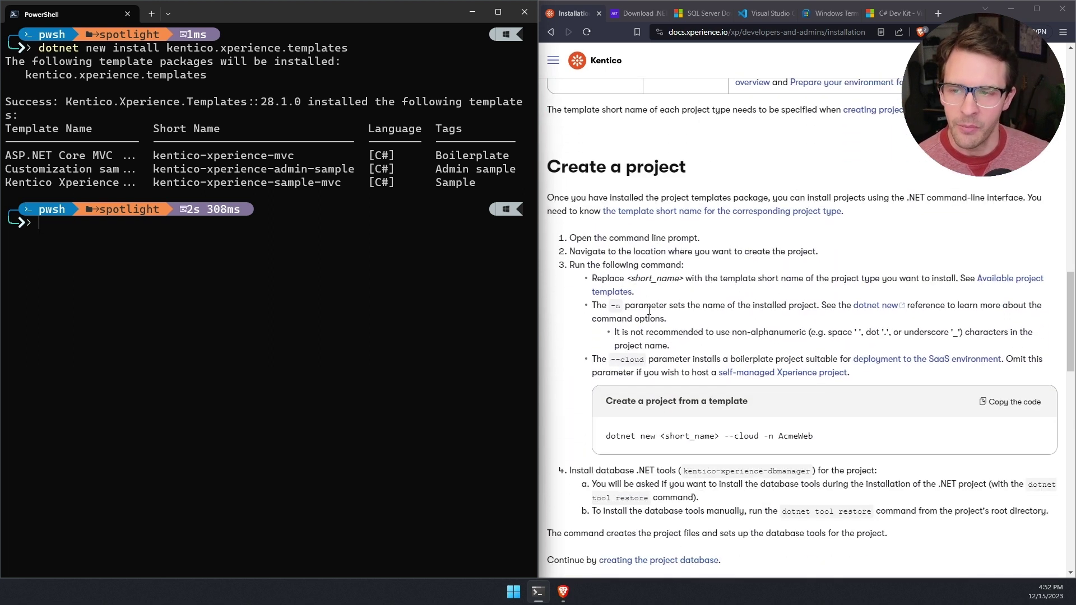
scroll(649, 310, "down", 1)
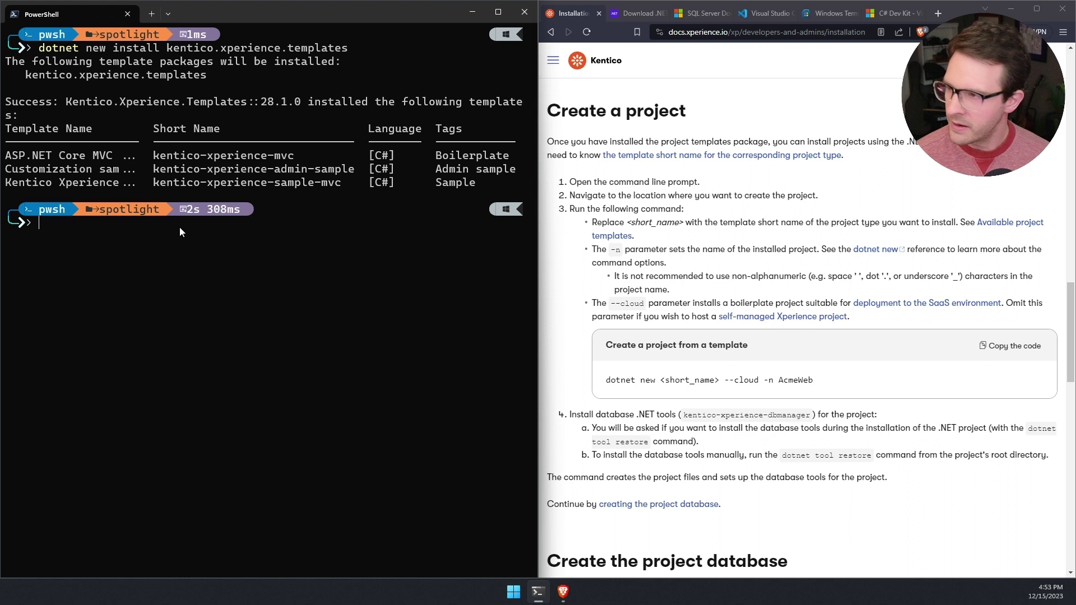
type("ls")
key("Return")
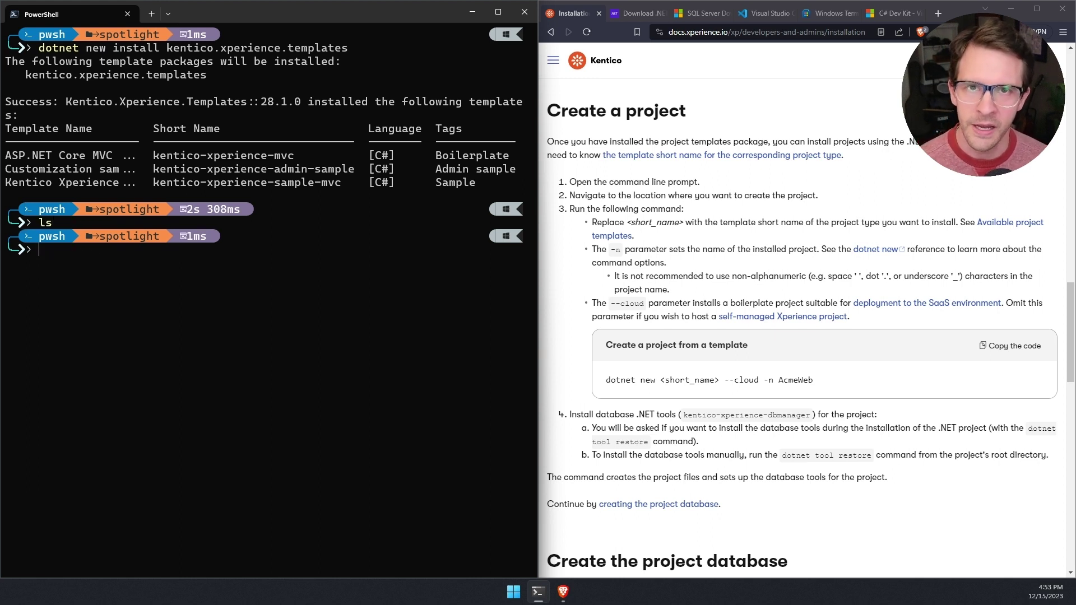
Step: Run 'dotnet new kentico-xperience-sample-mvc -n DancingGoat' and confirm the tool restore with y
type("dotnet new")
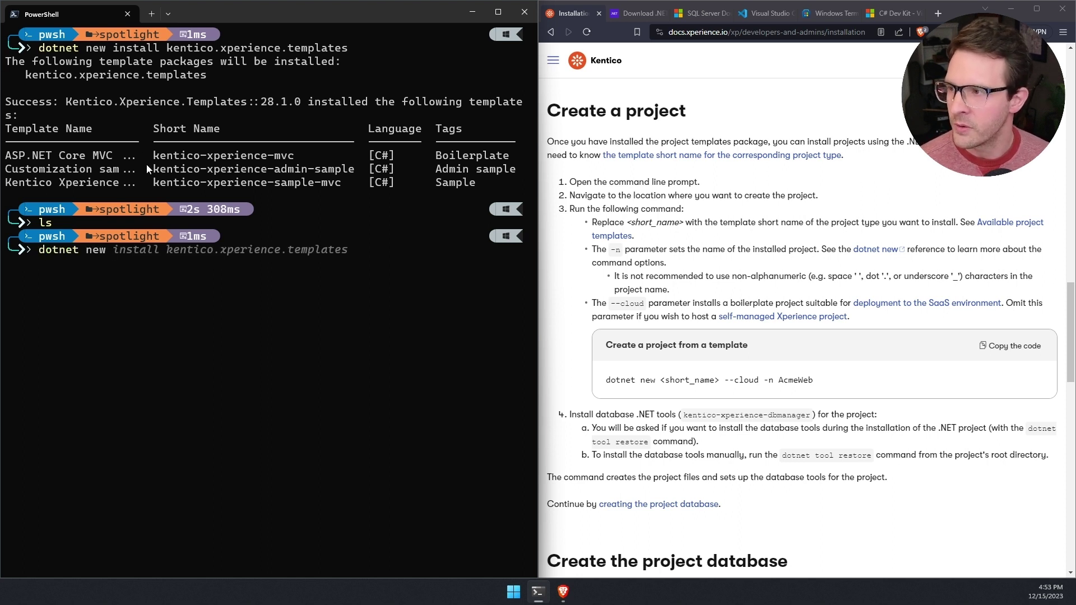
mouse_move(151, 171)
left_mouse_down()
mouse_move(342, 185)
mouse_move(151, 178)
left_mouse_up()
key("super+c")
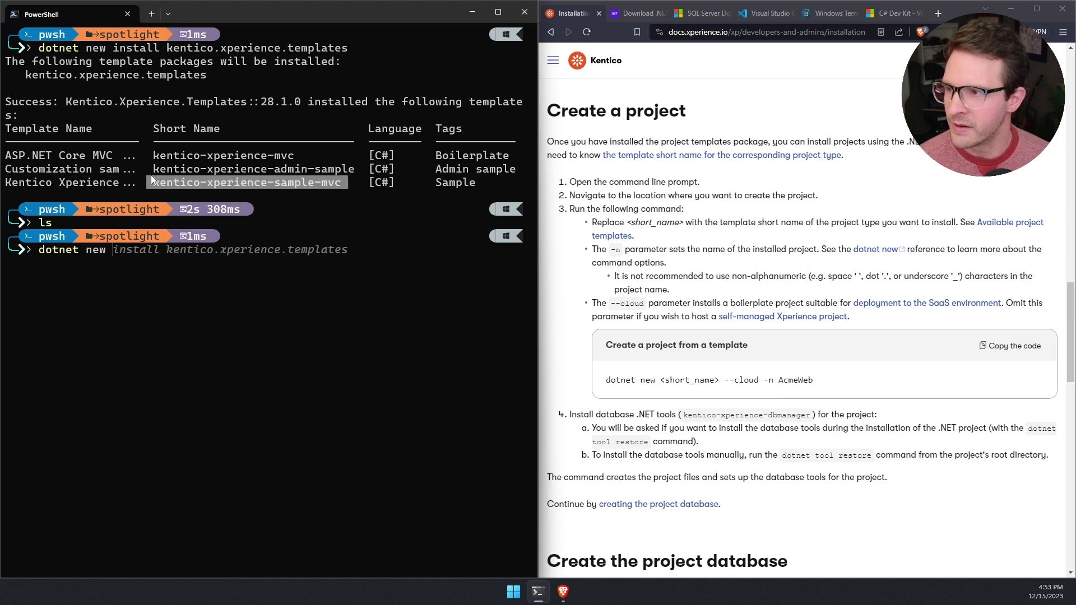
right_click(150, 178)
right_click(163, 248)
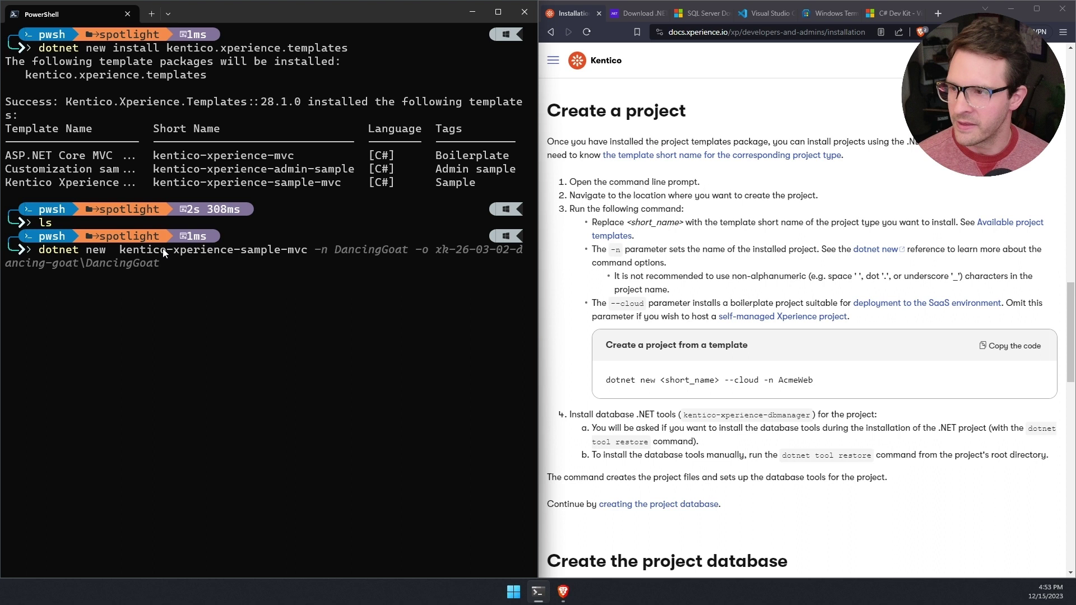
type("-n DancingGoat")
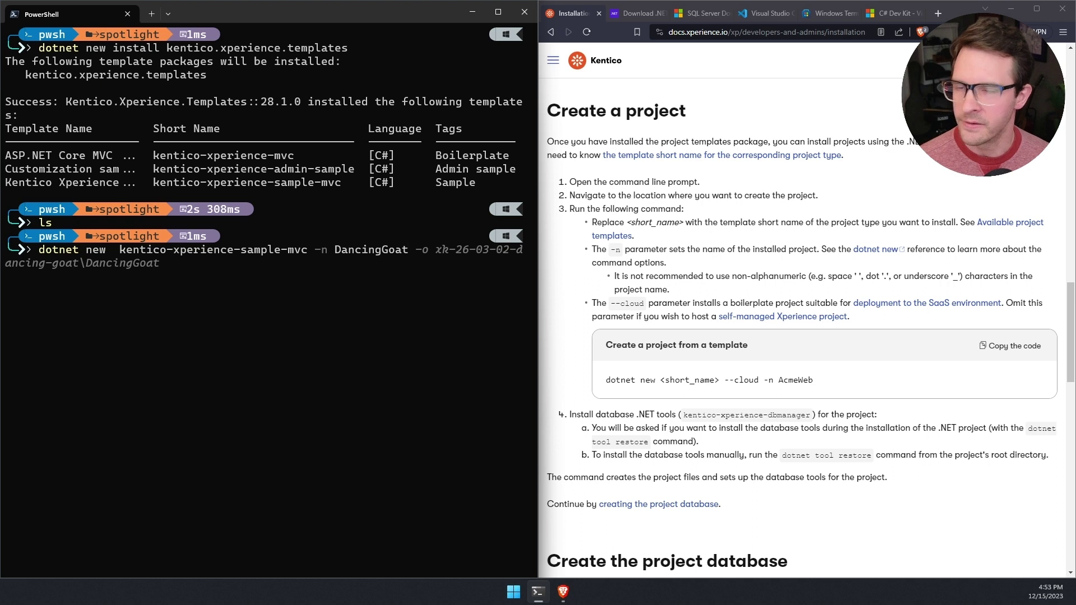
key("Return")
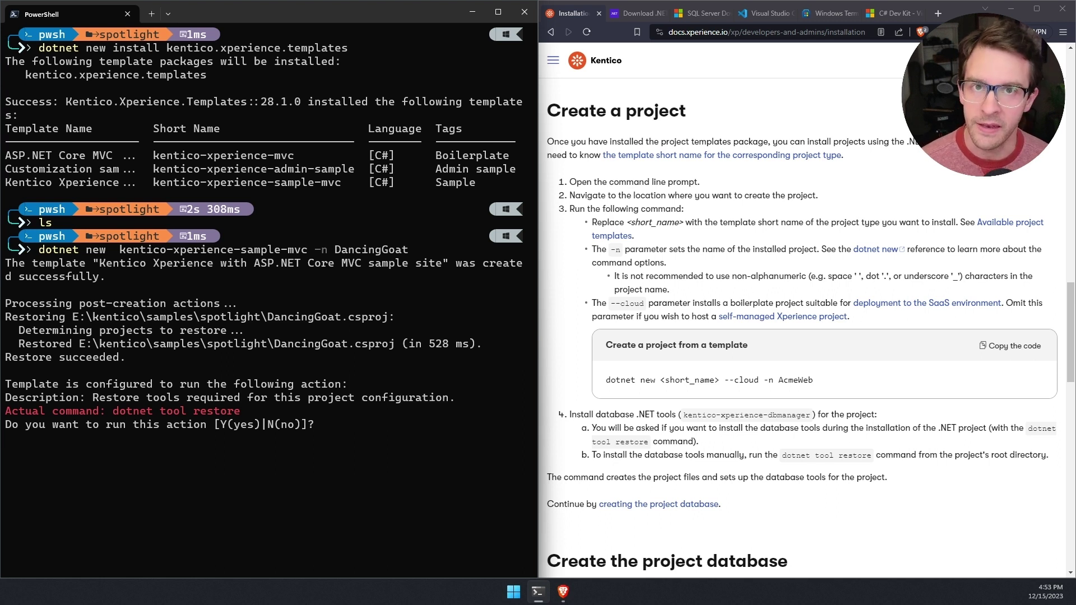
type("y")
key("Return")
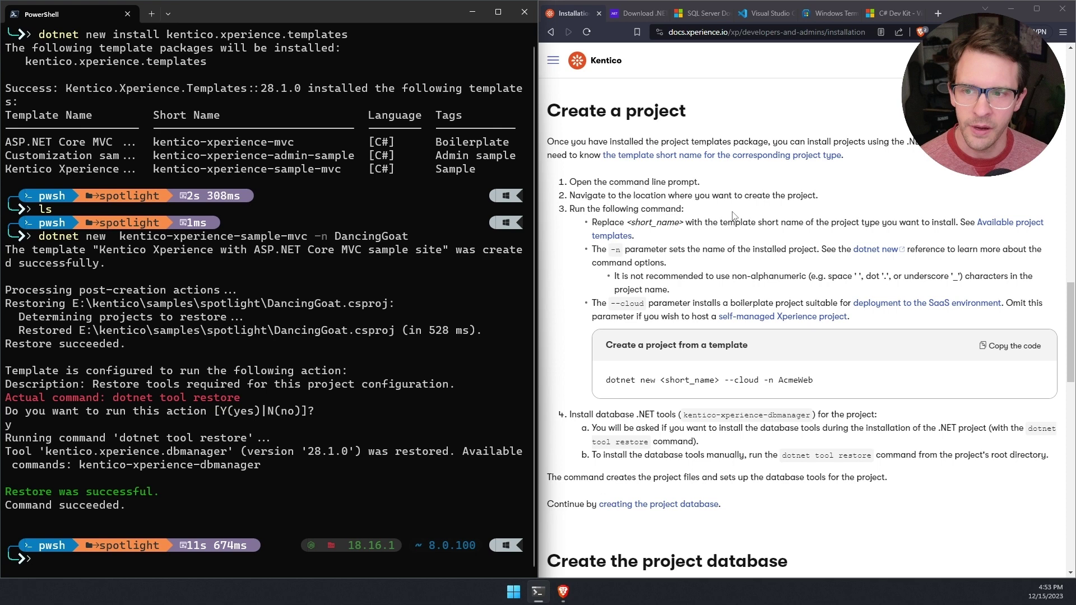
scroll(733, 216, "down", 8)
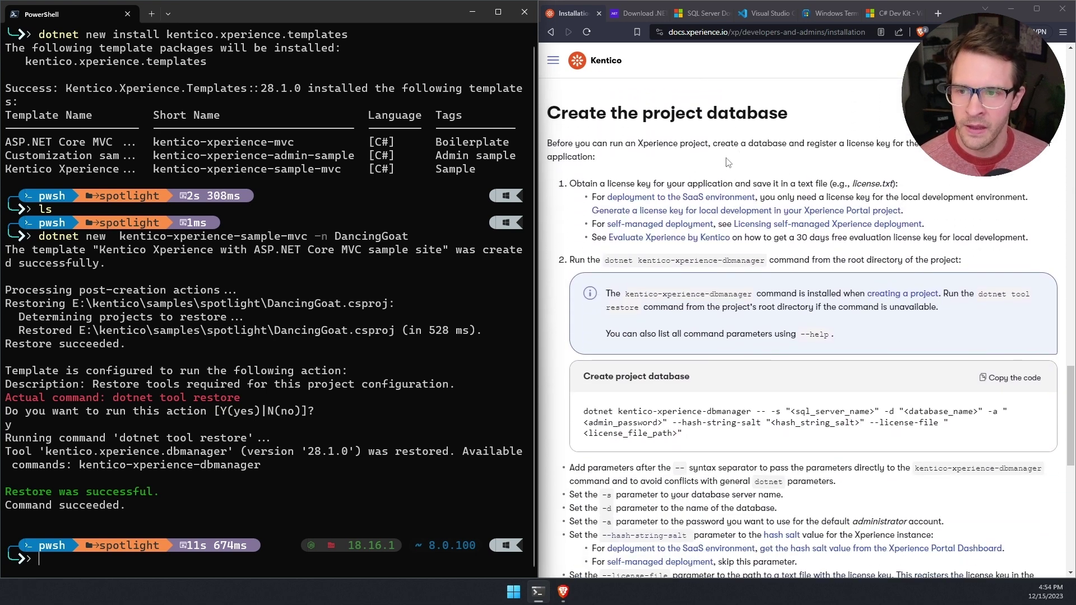
scroll(727, 162, "down", 1)
scroll(734, 167, "up", 1)
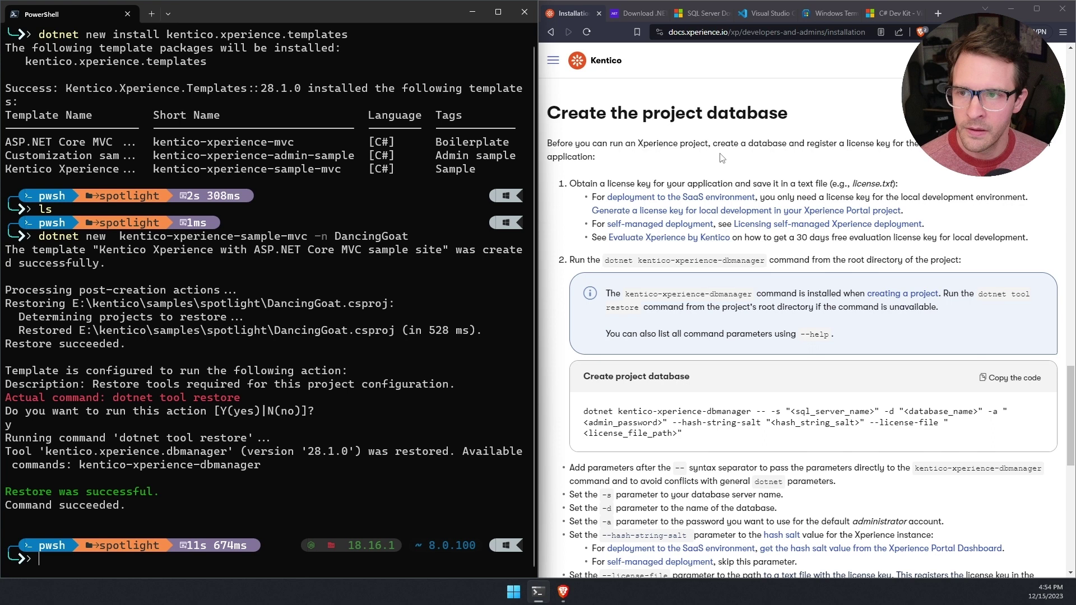
scroll(722, 158, "down", 1)
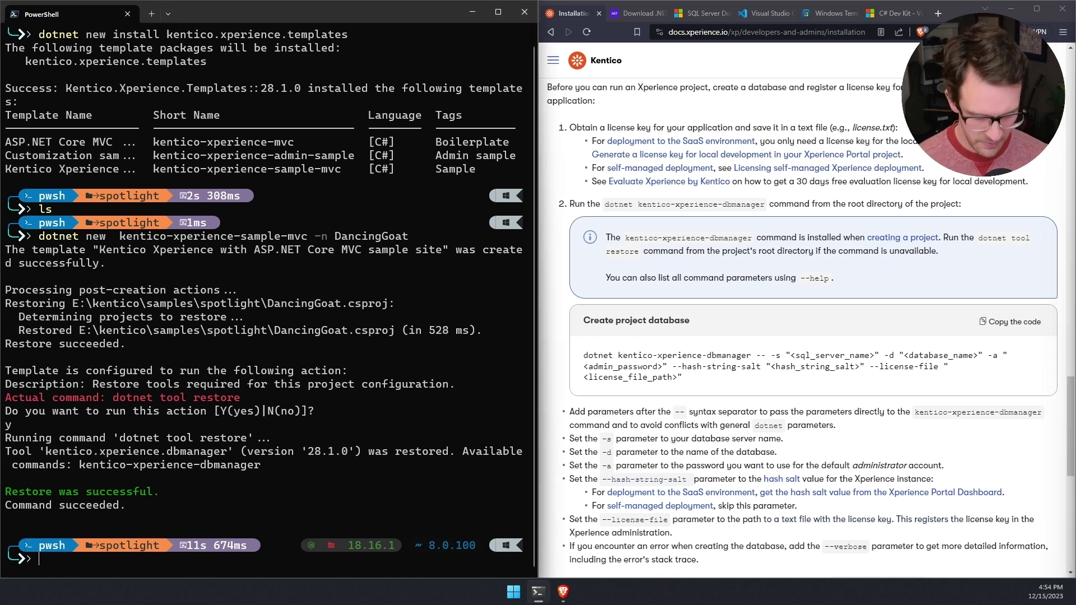
Step: Clear the screen with cls and paste the multi-line dbmanager command for DancingGoat
type("cls")
key("Return")
key("ctrl+v")
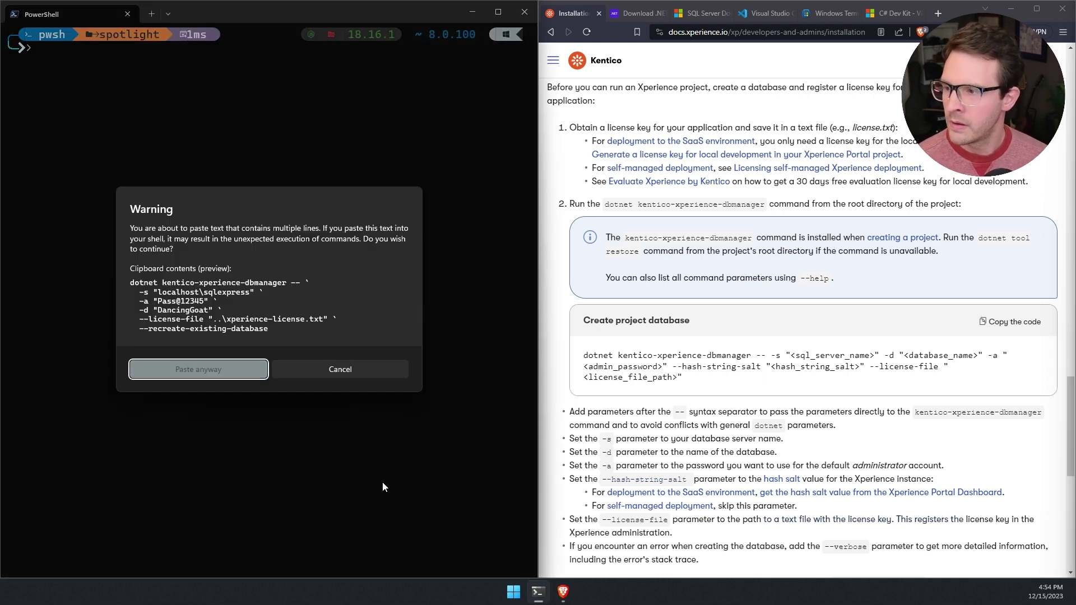
key("Return")
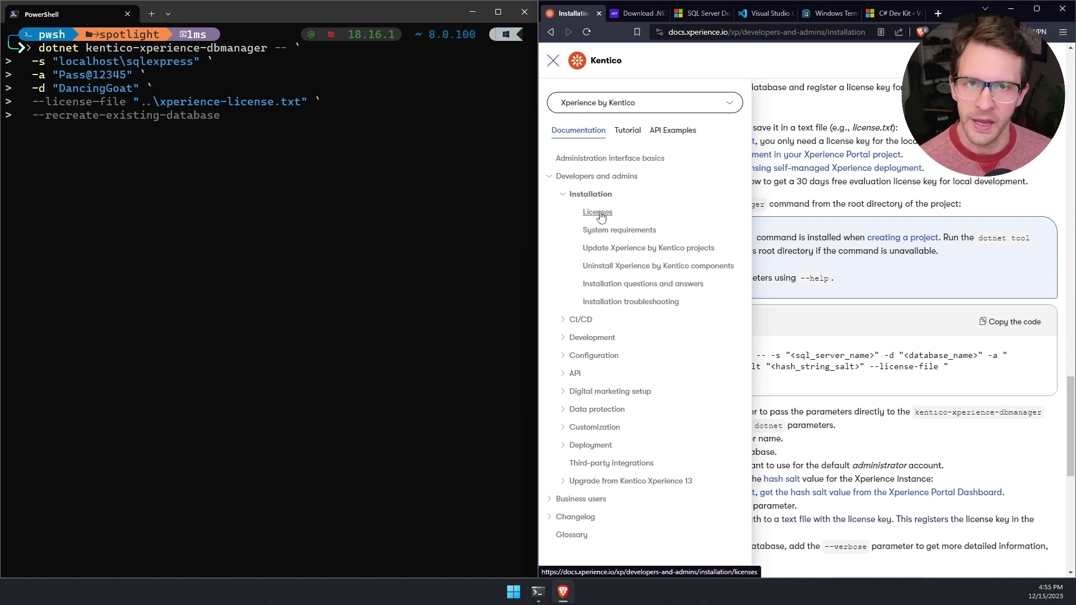
Step: Open the Licenses docs page and read about 30-day evaluation license keys
left_click(597, 212)
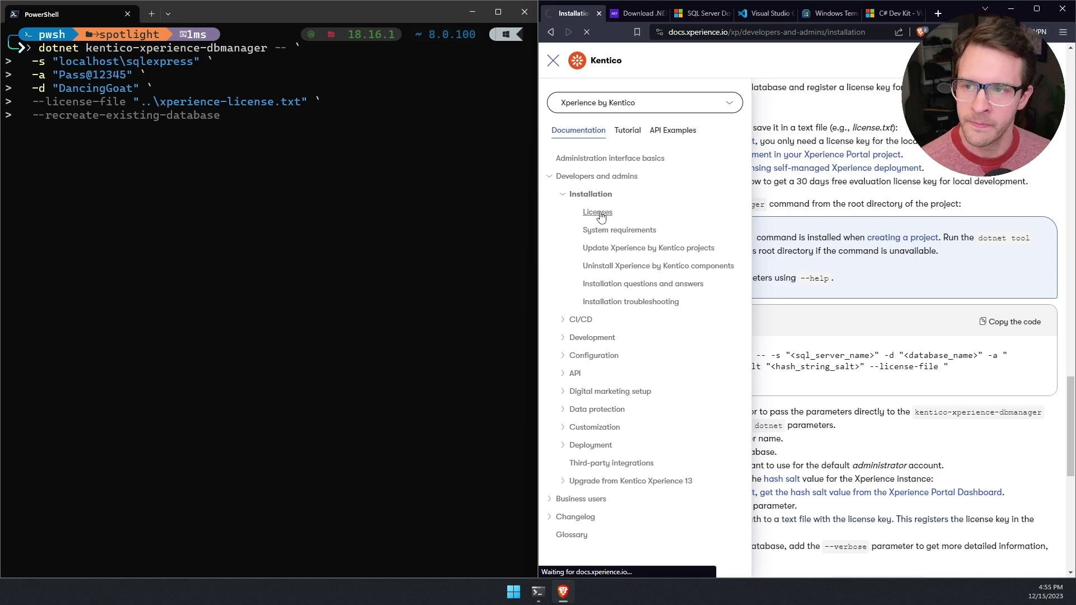
scroll(723, 212, "down", 2)
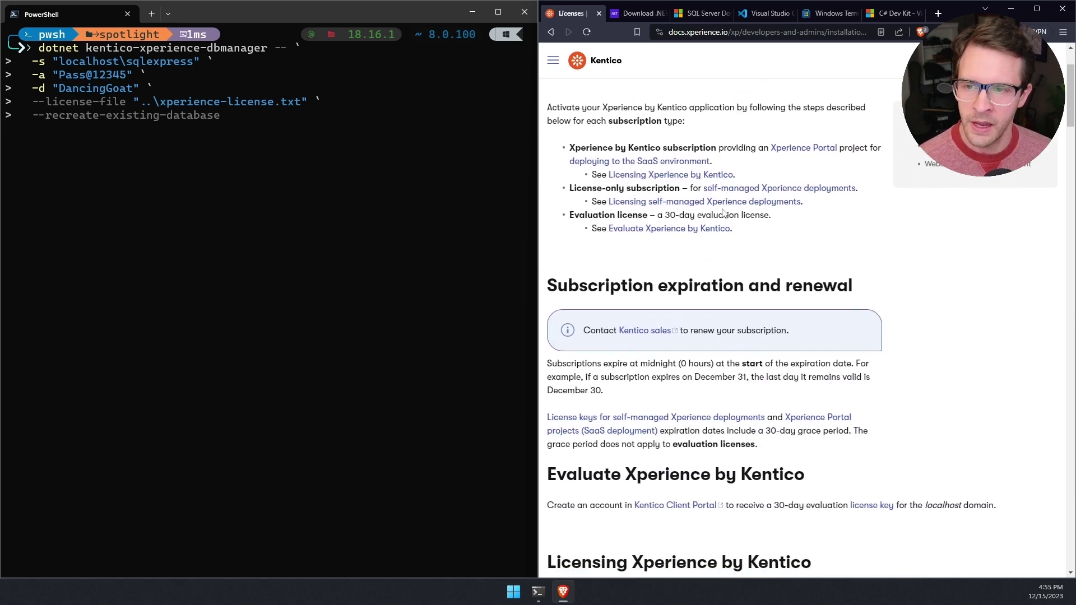
scroll(723, 213, "down", 1)
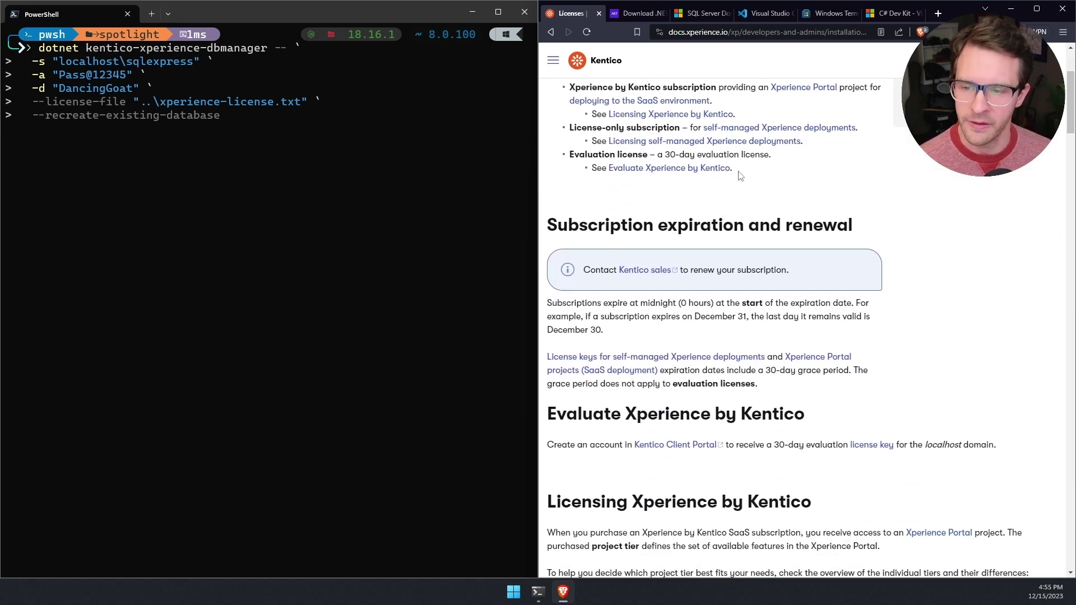
scroll(739, 176, "down", 5)
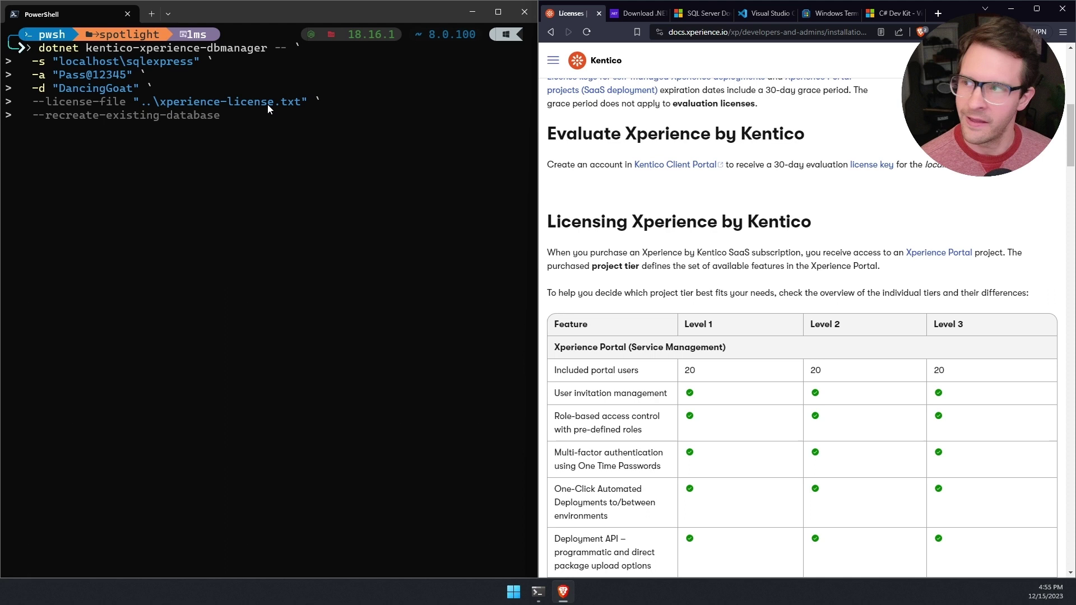
Step: Run the dbmanager command for DancingGoat, then open the spotlight folder in VS Code with 'code .'
left_click(199, 115)
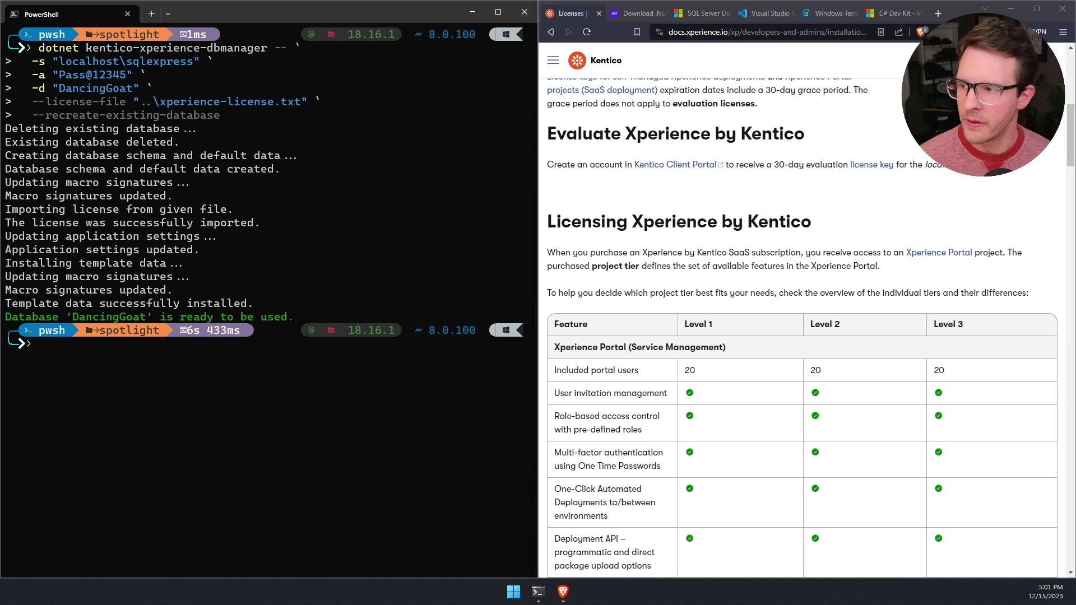
left_click(259, 430)
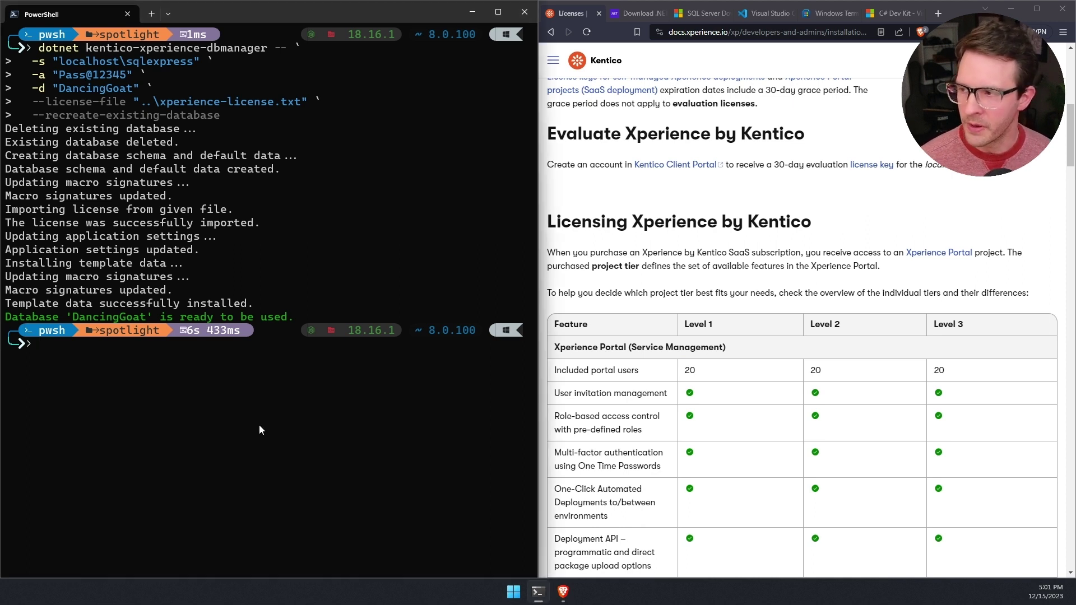
type("code .")
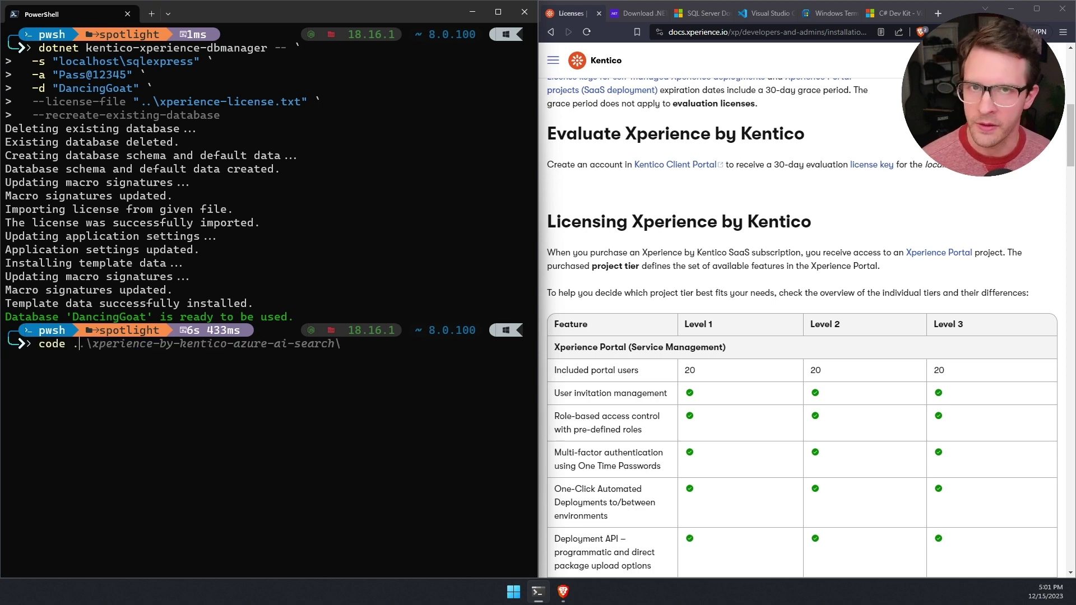
key("Return")
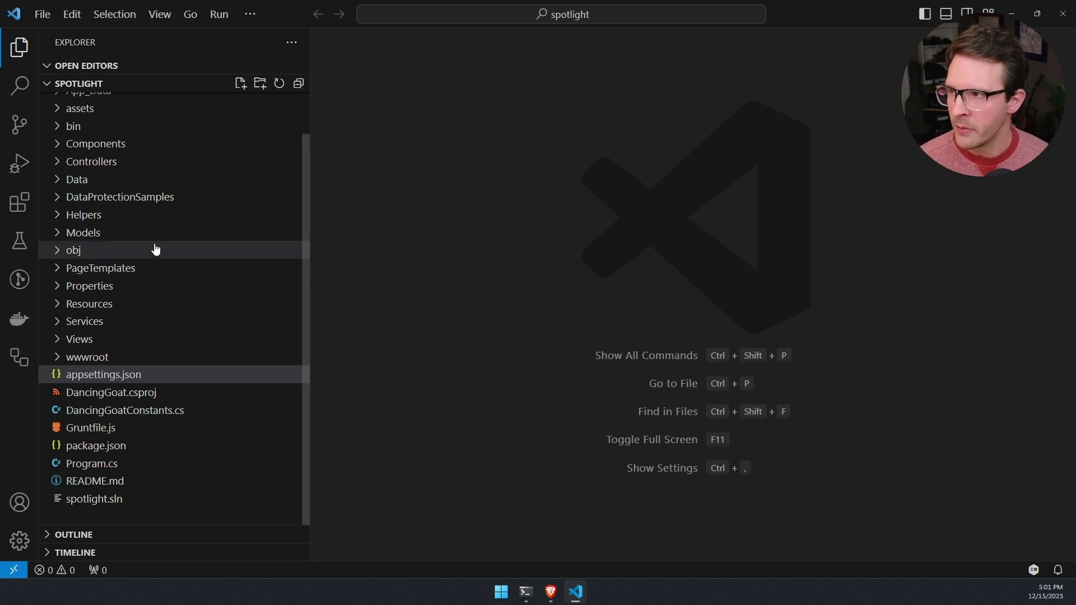
Step: Collapse the spotlight folder tree and expand Solution Explorer to list the DancingGoat project
left_click(125, 199)
left_click(124, 199)
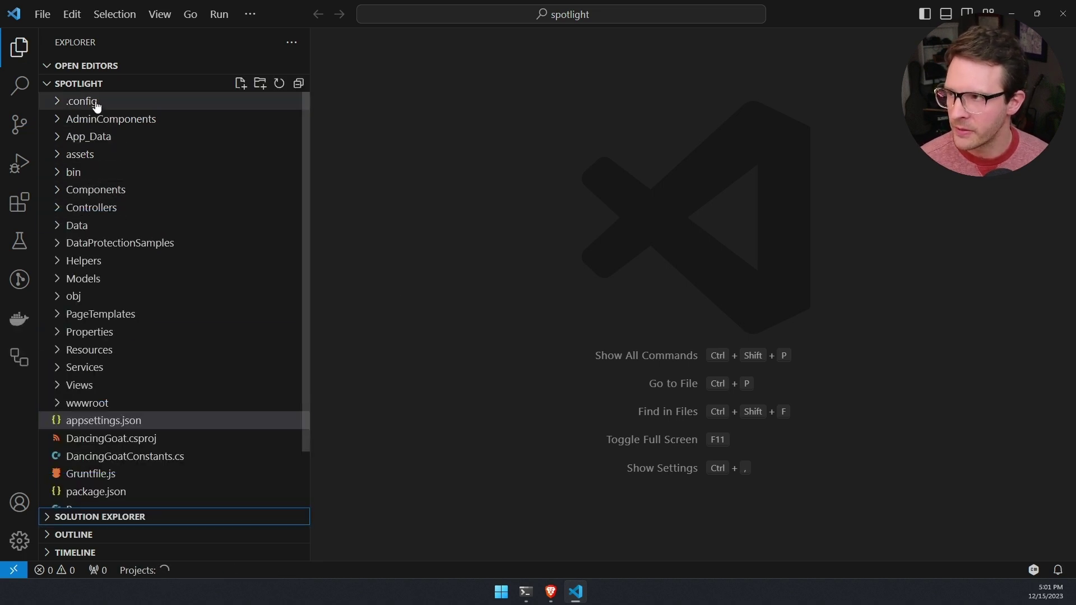
scroll(135, 336, "down", 2)
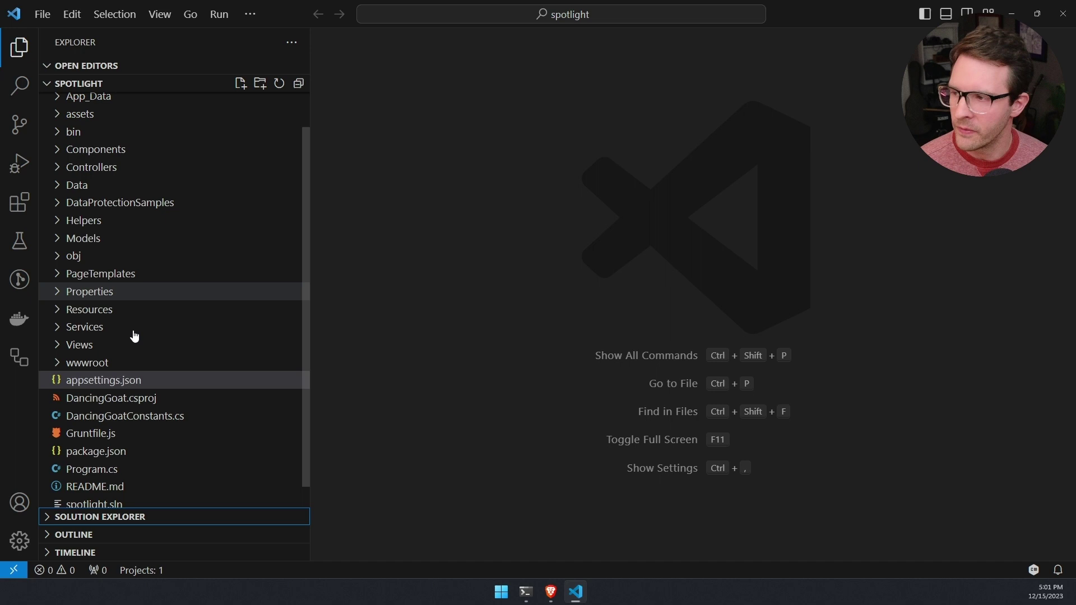
scroll(135, 336, "down", 1)
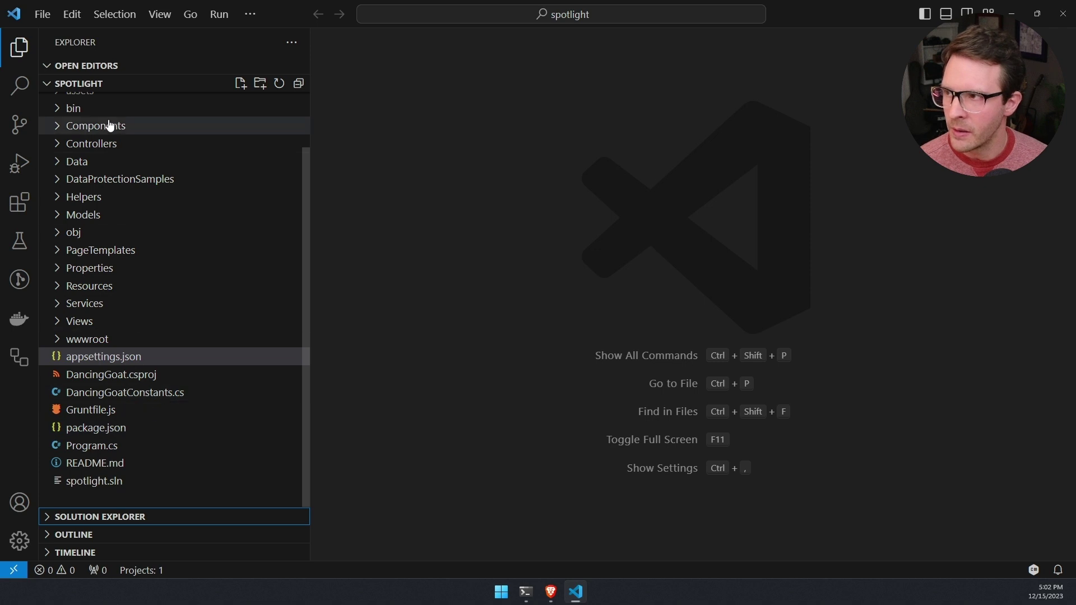
left_click(92, 85)
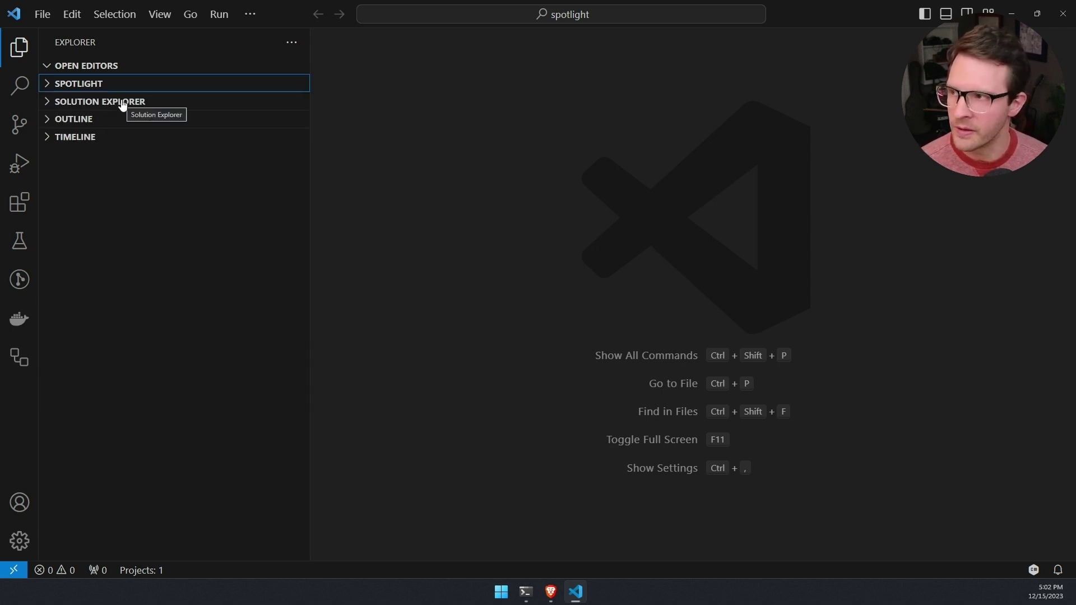
left_click(122, 103)
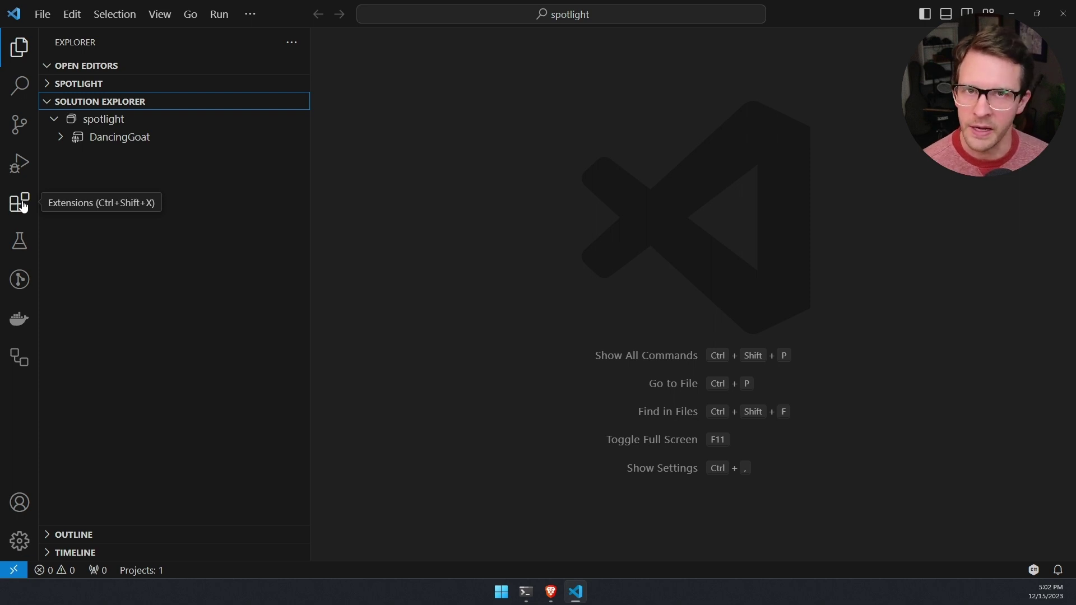
Step: Search the extensions for C# and view the C# Dev Kit details page
left_click(19, 203)
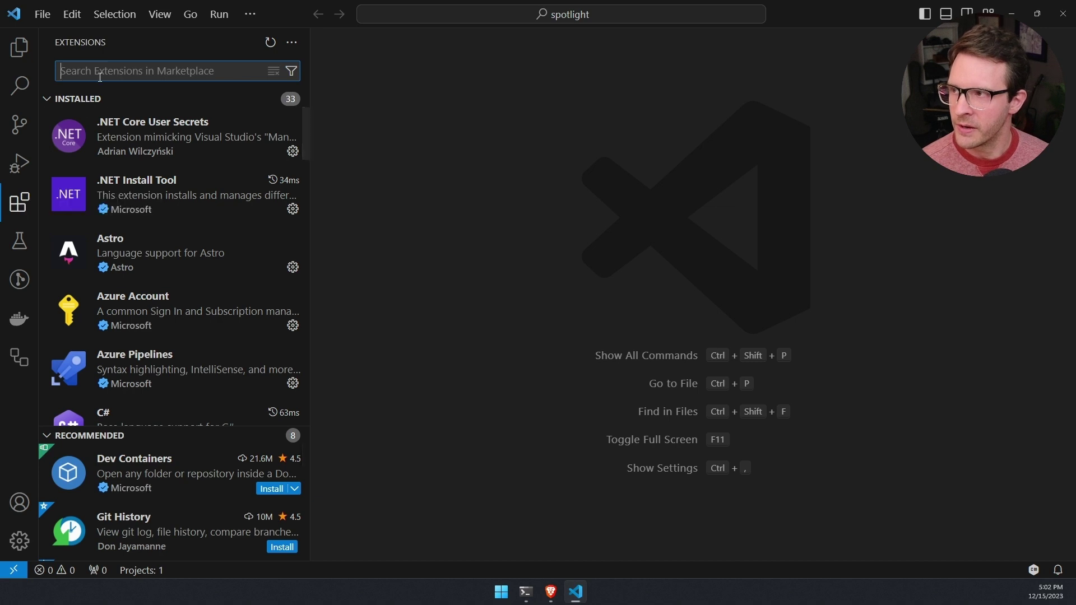
type("C#")
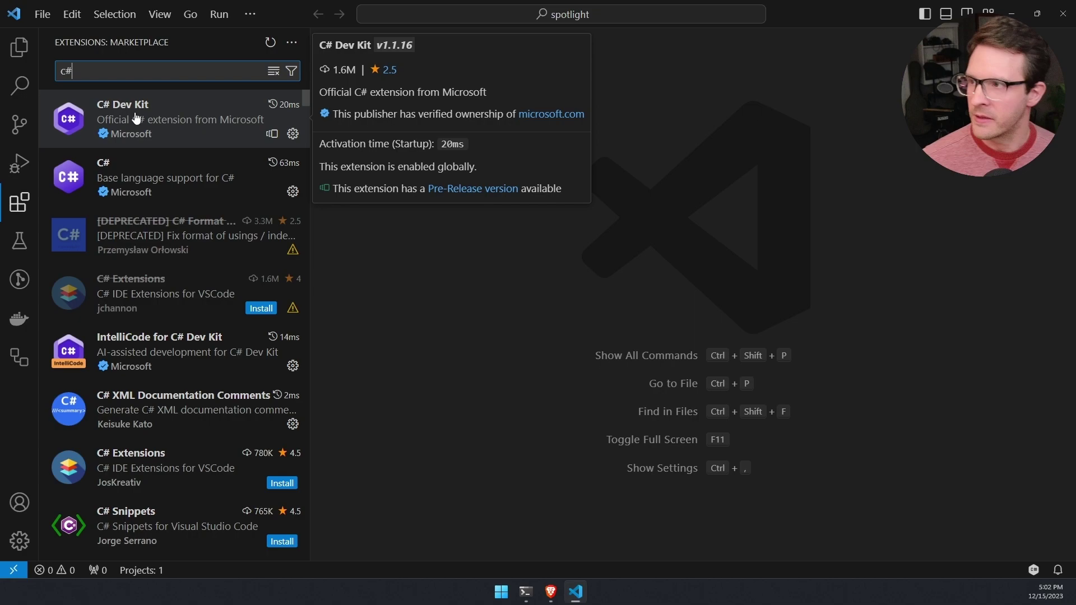
left_click(136, 117)
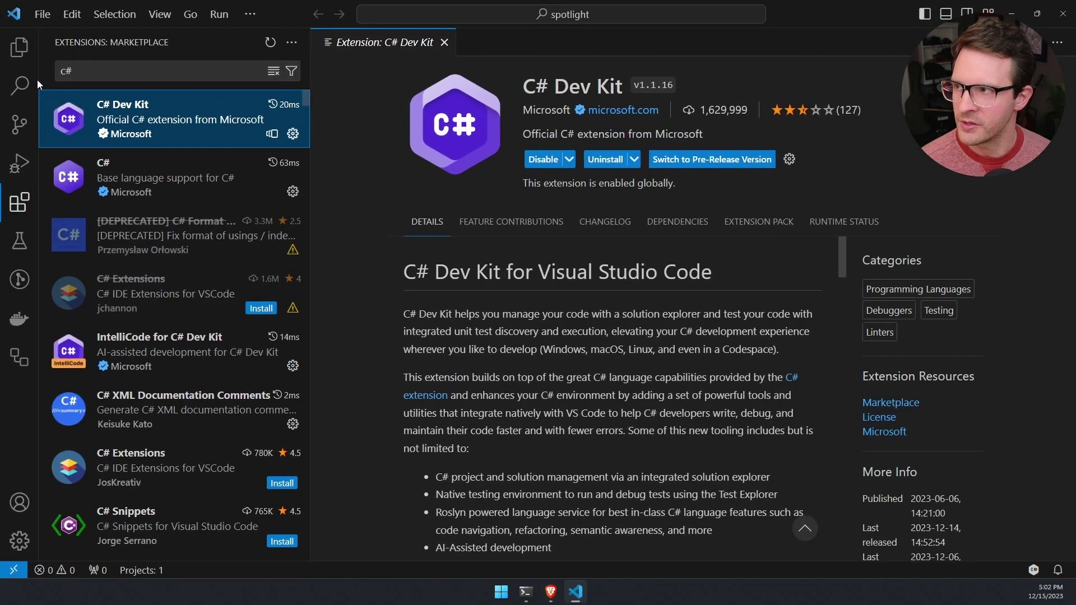
Step: Return to Explorer, briefly show the PowerShell terminal, and open DancingGoat's project actions
left_click(19, 47)
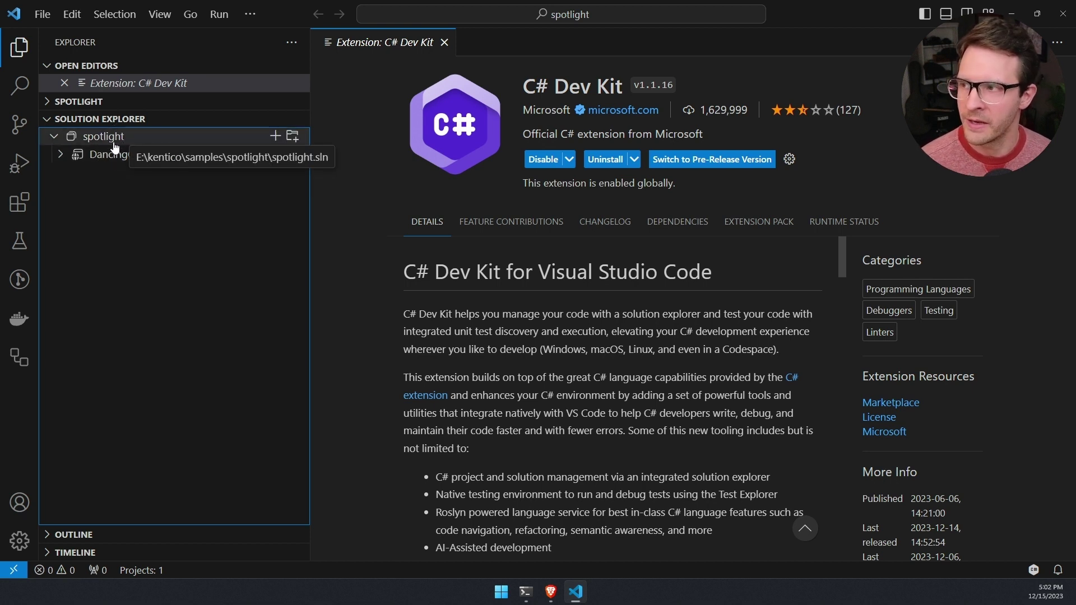
left_click(526, 592)
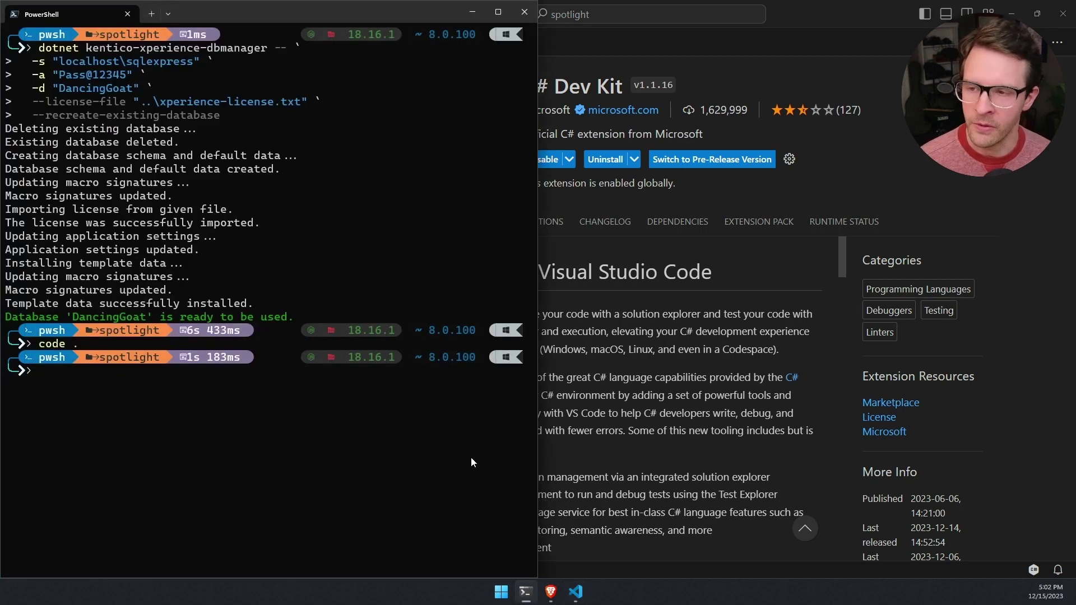
left_click(526, 592)
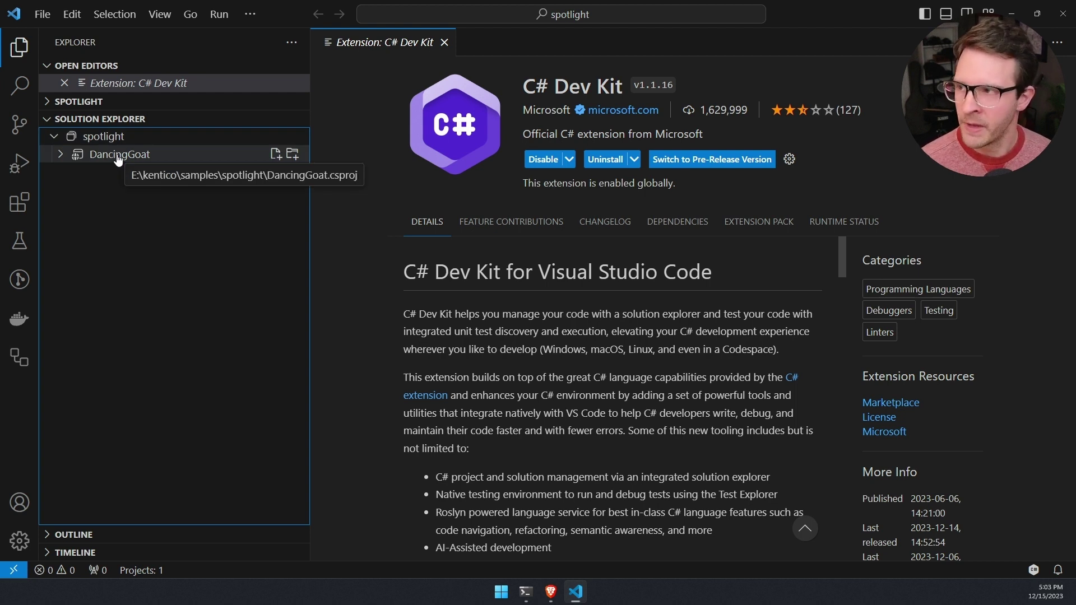
right_click(119, 160)
Step: Run DancingGoat with Debug > Start without Debugging and view the site in Brave
mouse_move(191, 412)
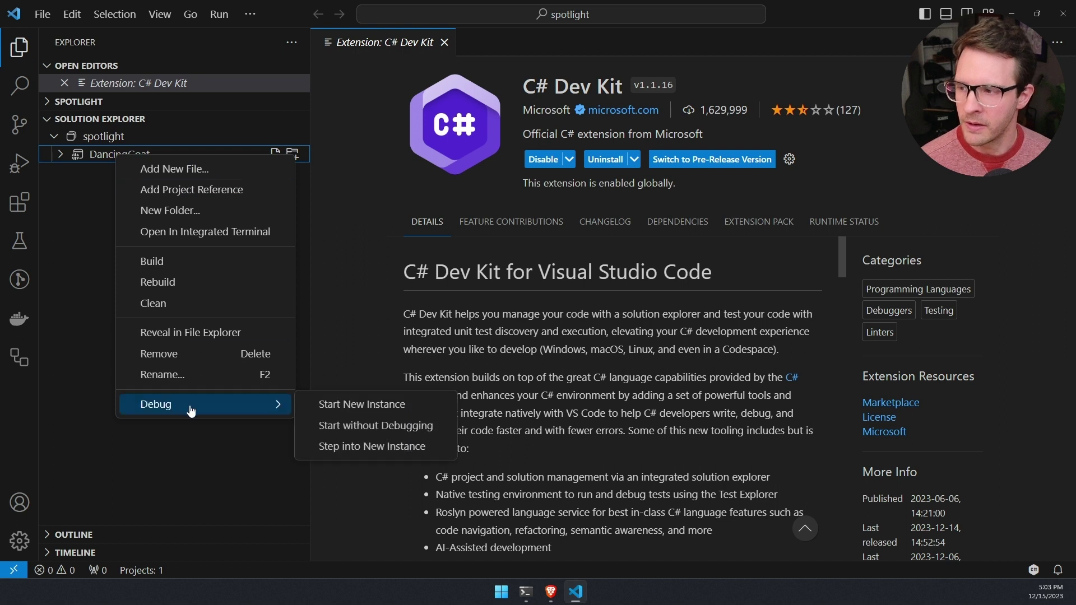
left_click(352, 427)
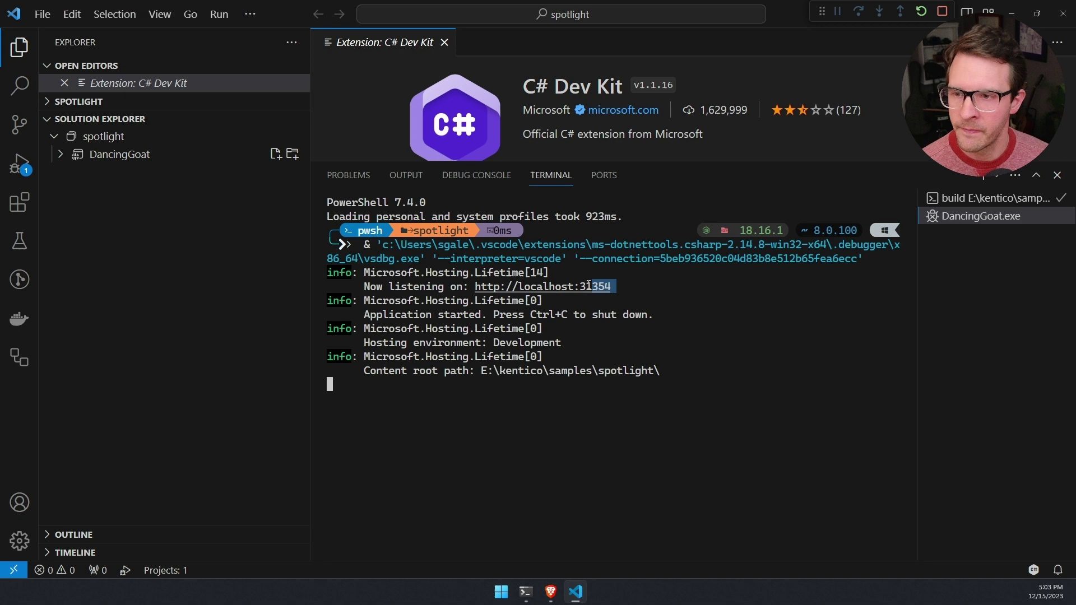
left_click(551, 592)
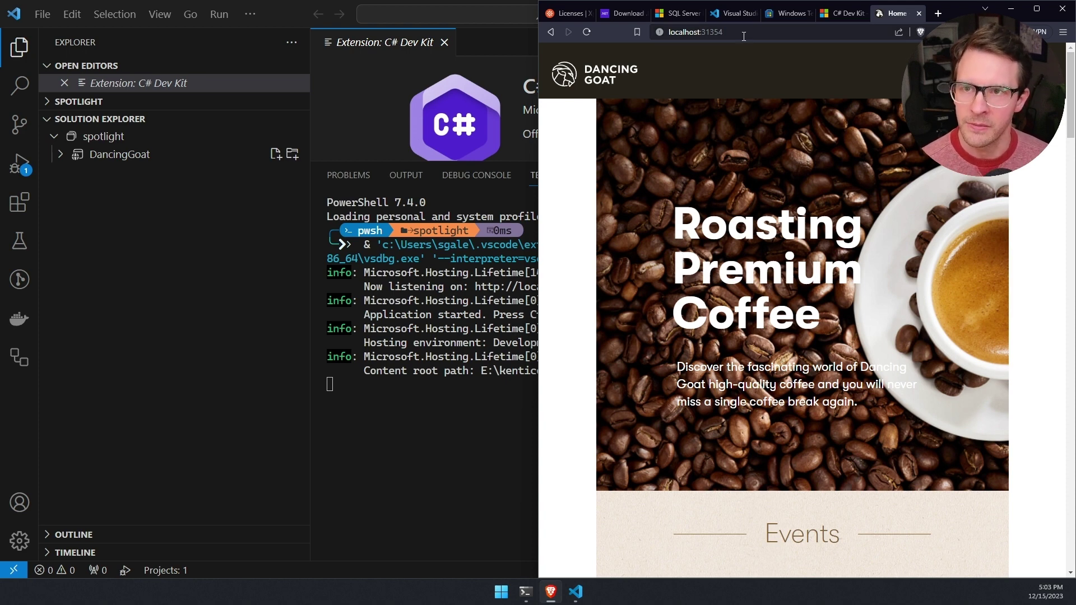
Step: Append /admin to localhost:31354 in Brave's address bar to load the admin sign-in
left_click(753, 34)
left_click(769, 35)
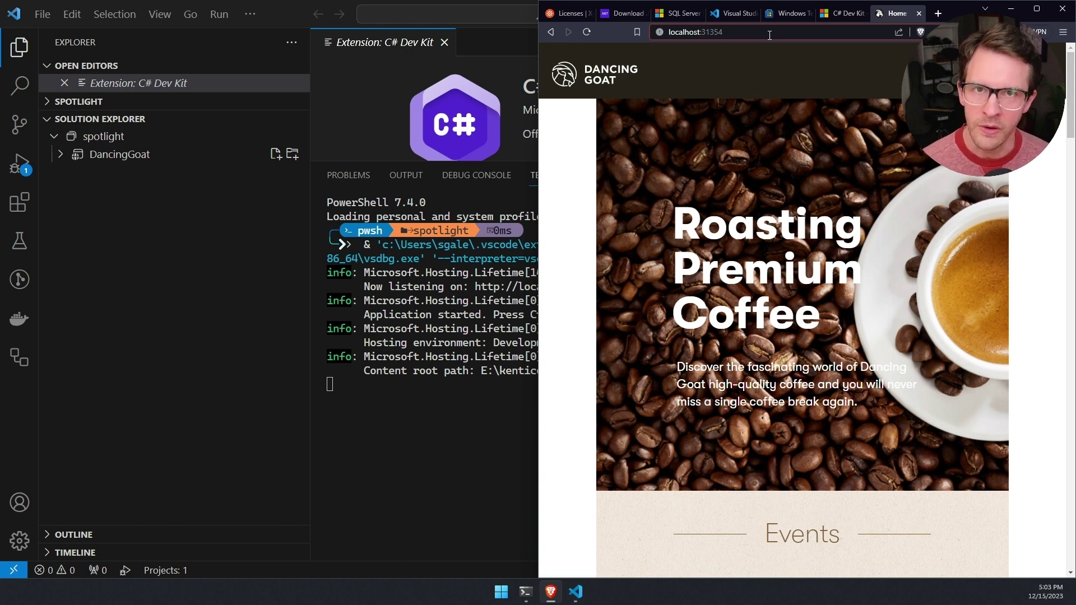
type("/")
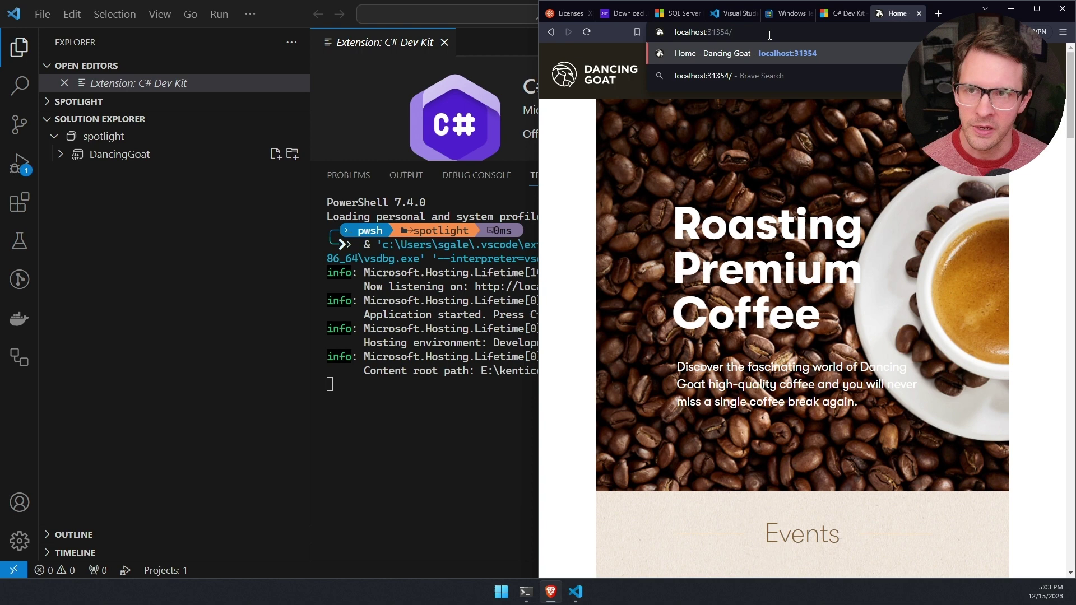
type("admin")
key("Return")
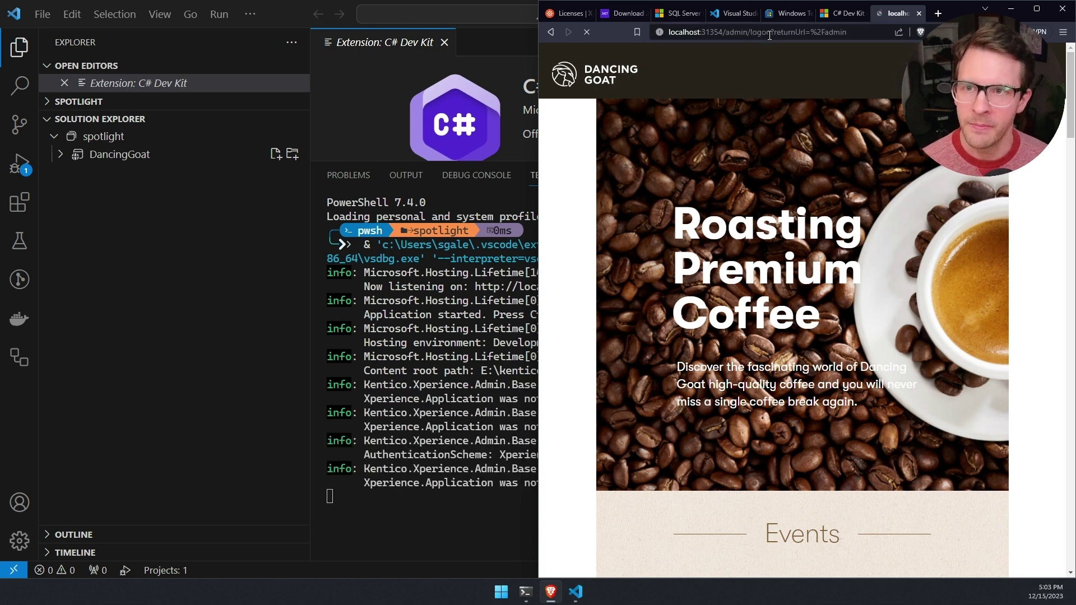
Step: Enter the administrator user name and snap the PowerShell window to the left half
left_click(759, 292)
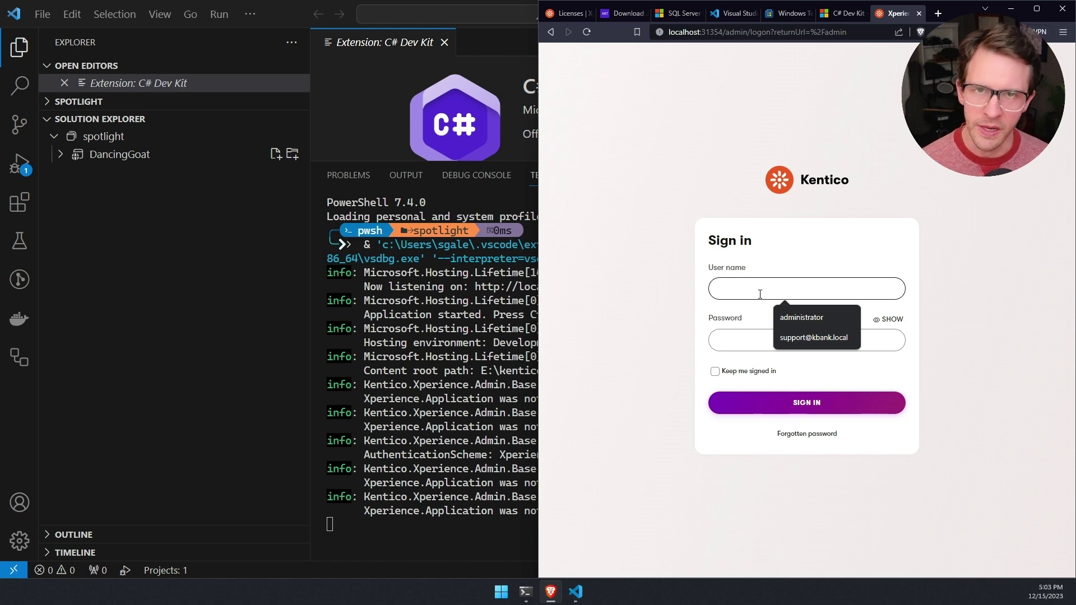
type("administrator")
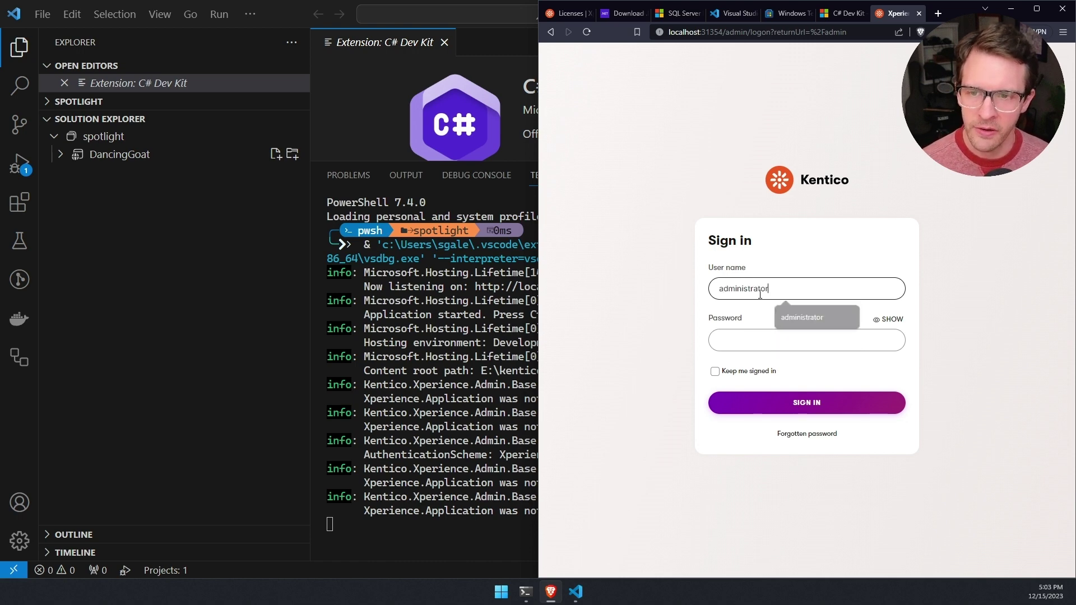
key("Tab")
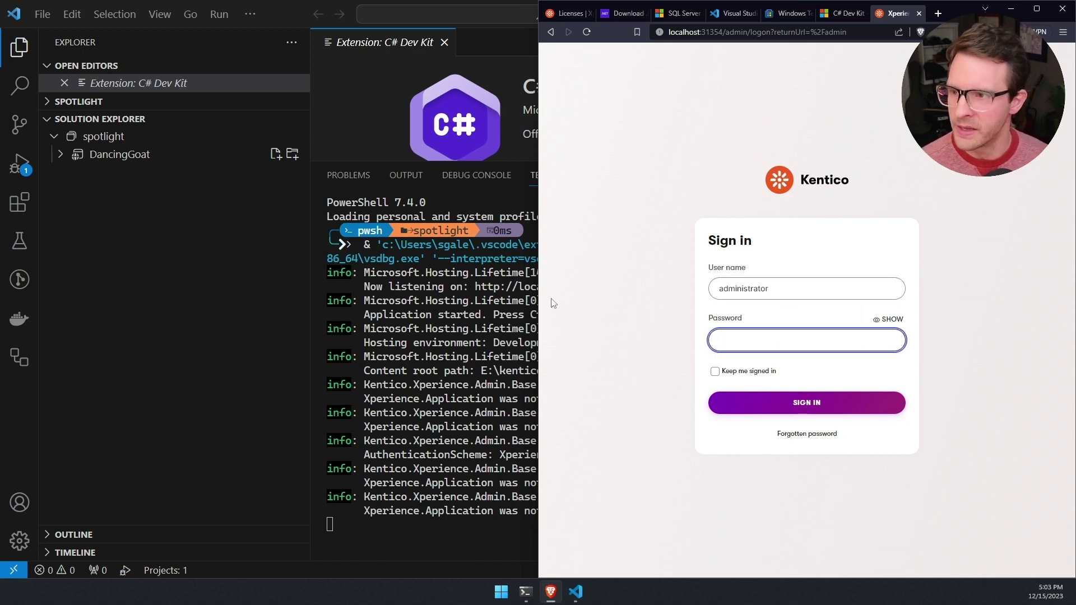
left_click(525, 592)
key("super+Left")
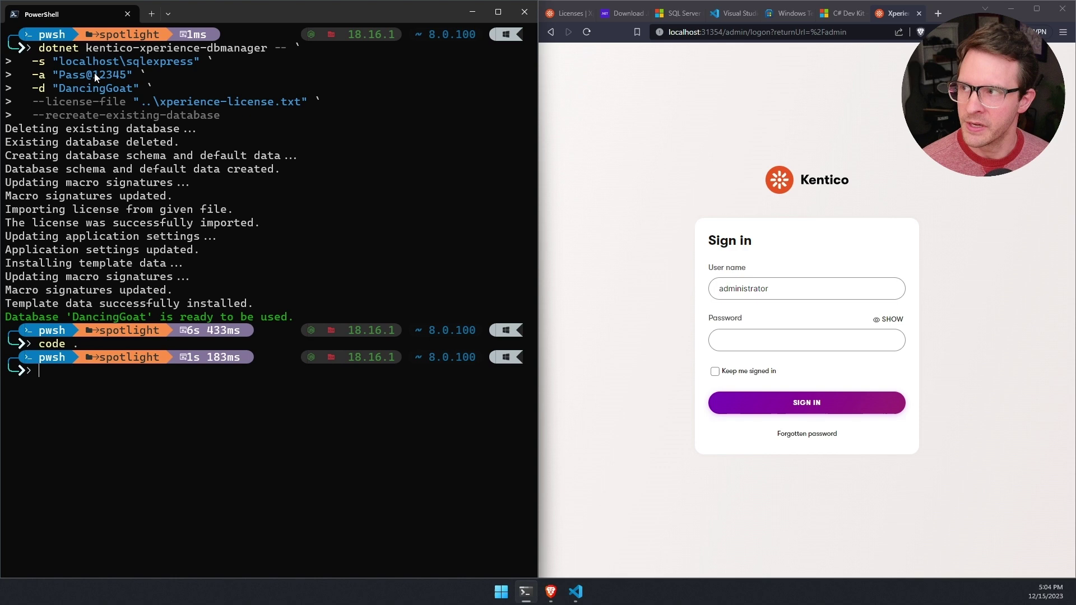
Step: Enter the account password with it revealed and sign in to the admin
left_click(717, 341)
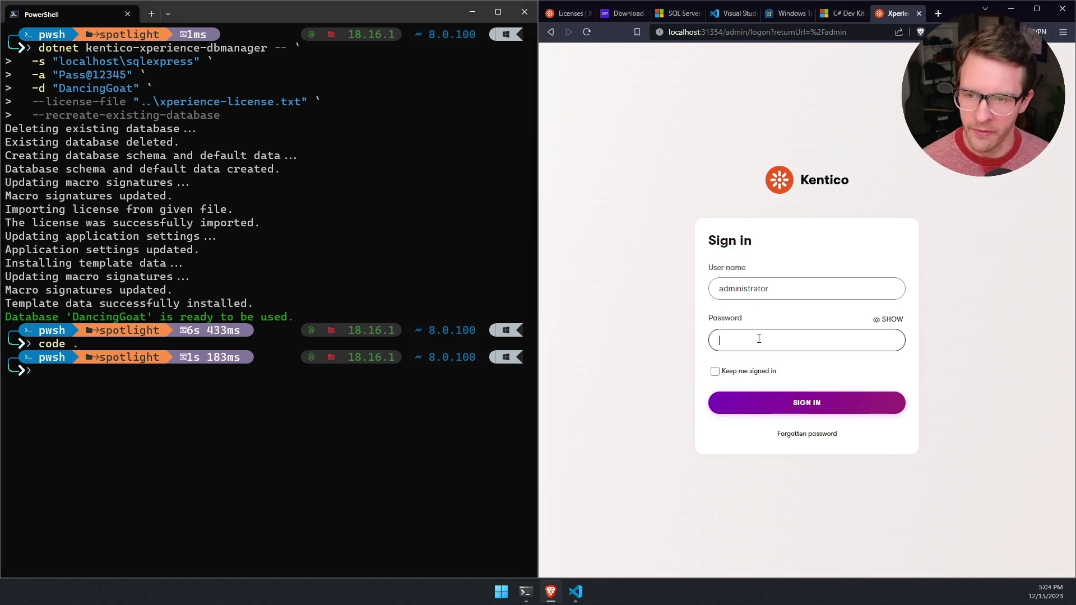
left_click(889, 319)
type("P")
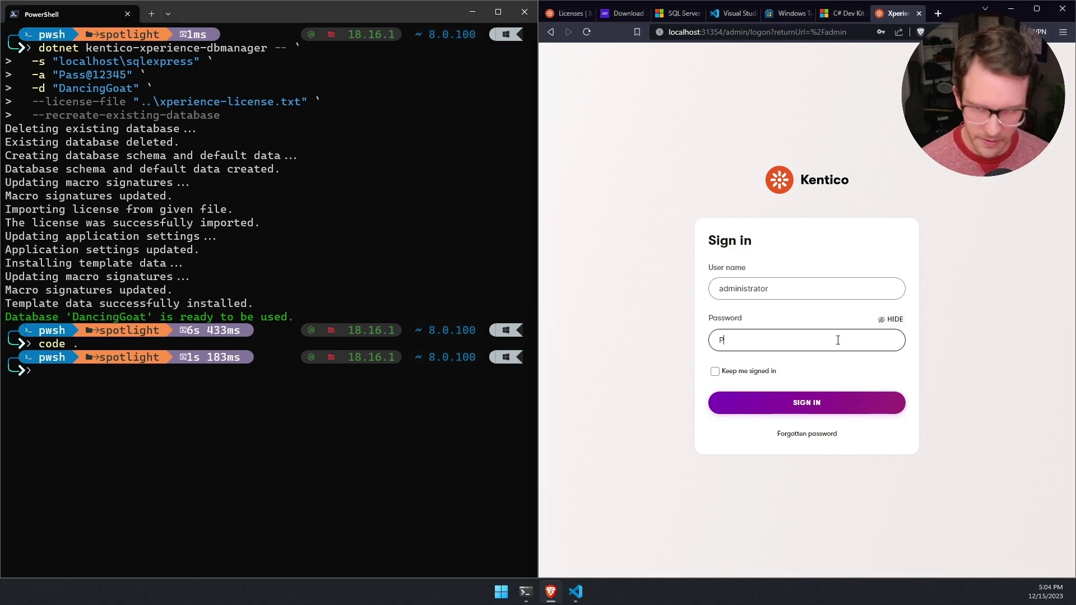
type("ass@12345")
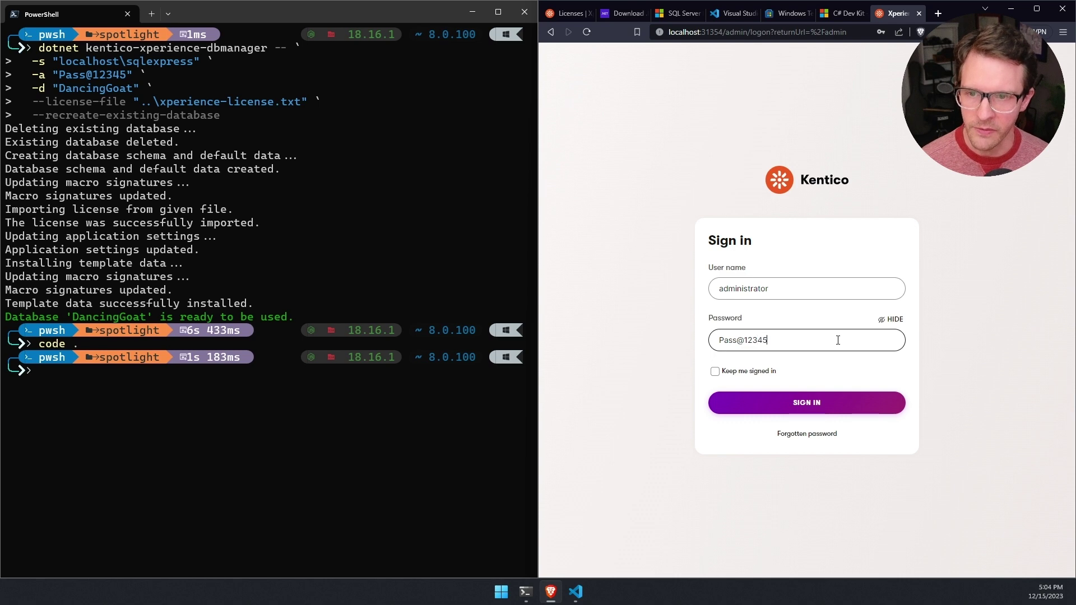
left_click(807, 401)
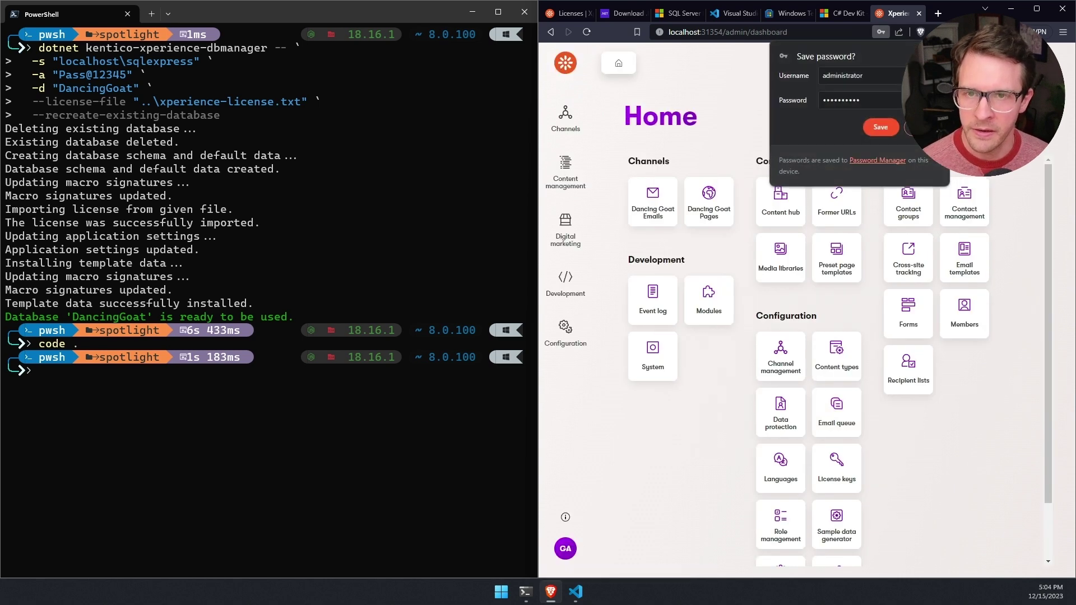
Step: Save the password in Brave, maximize the window, and browse Channel management's new channel types
left_click(880, 127)
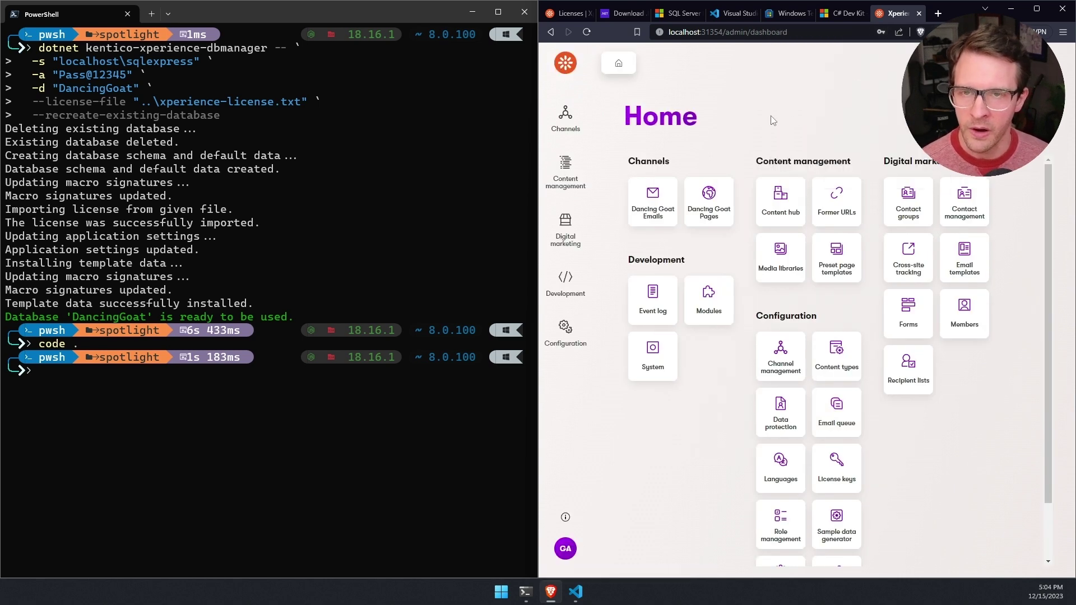
left_click(1036, 9)
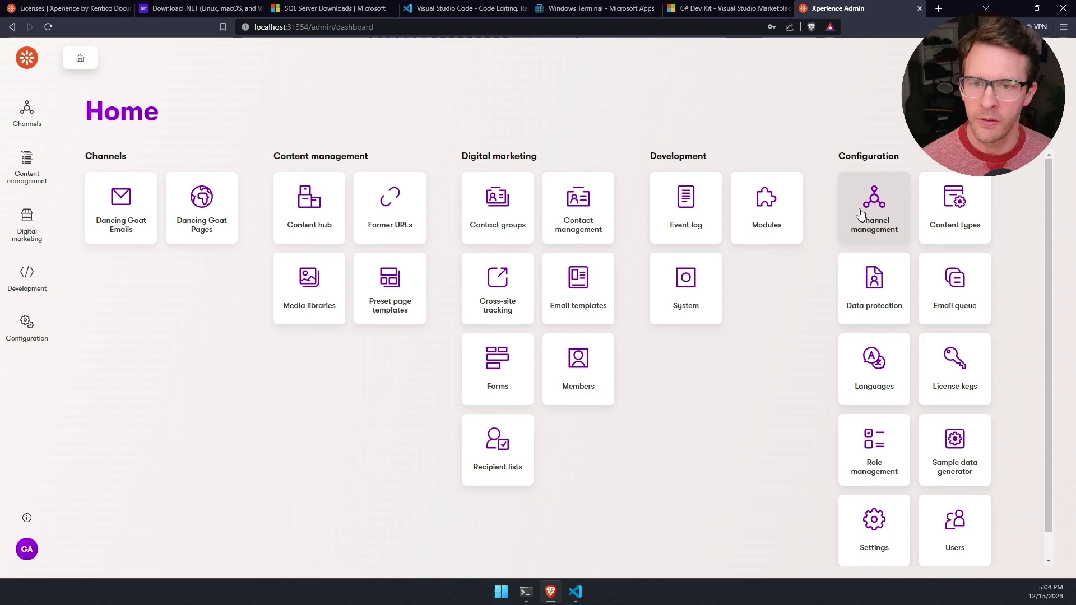
left_click(877, 211)
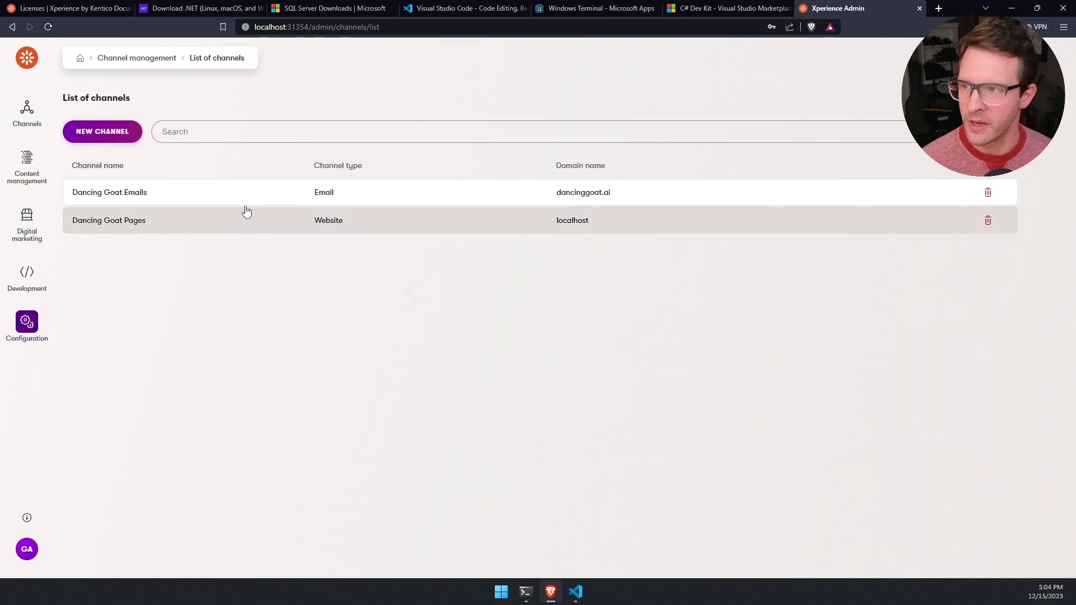
left_click(101, 133)
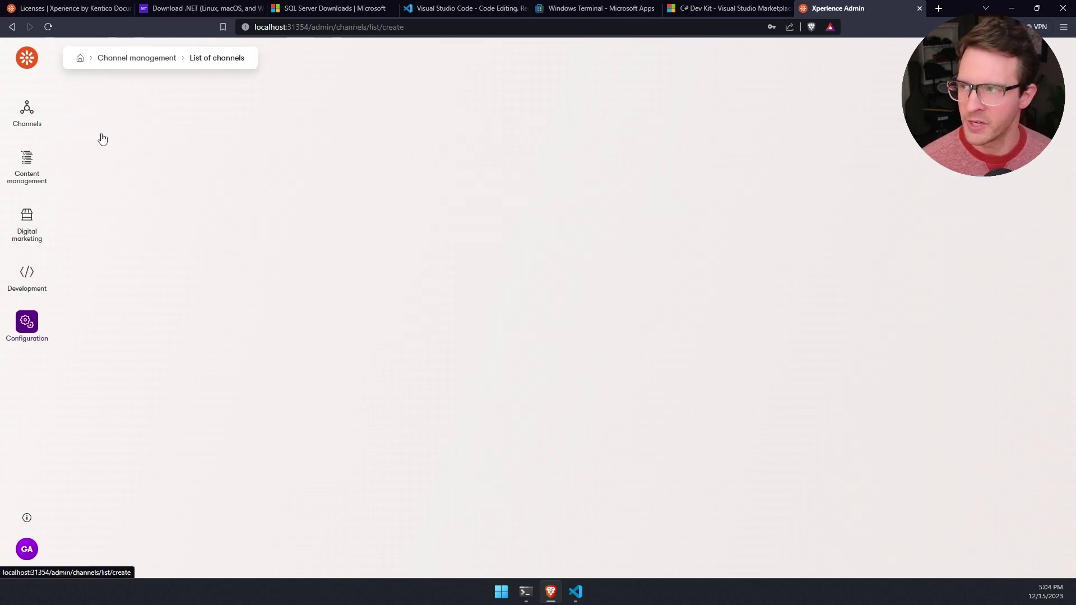
left_click(272, 305)
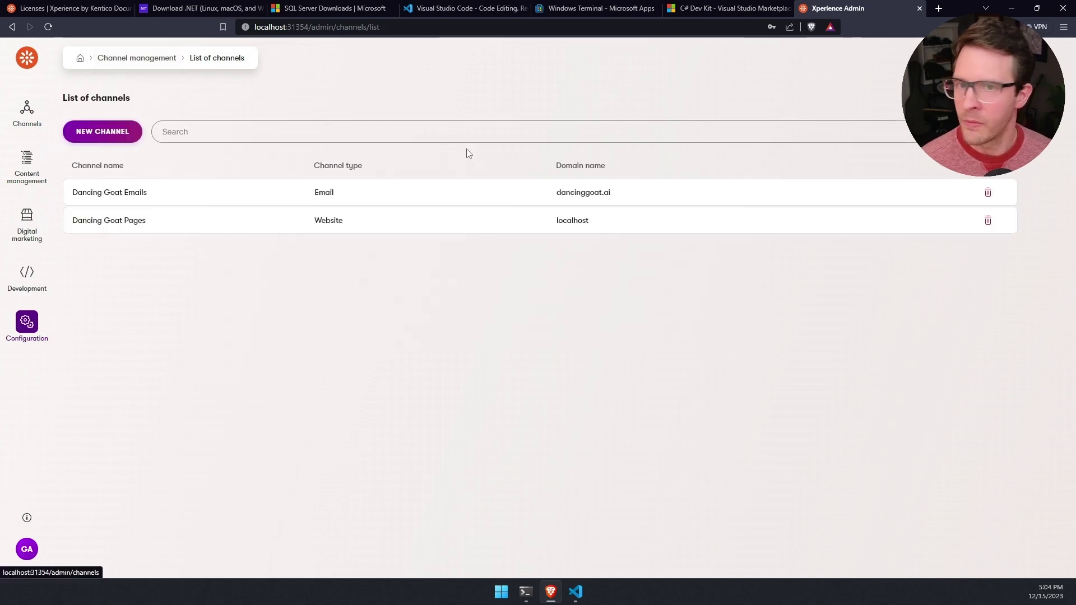
Step: Look at the Content types list, then return to the Home dashboard
left_click(32, 62)
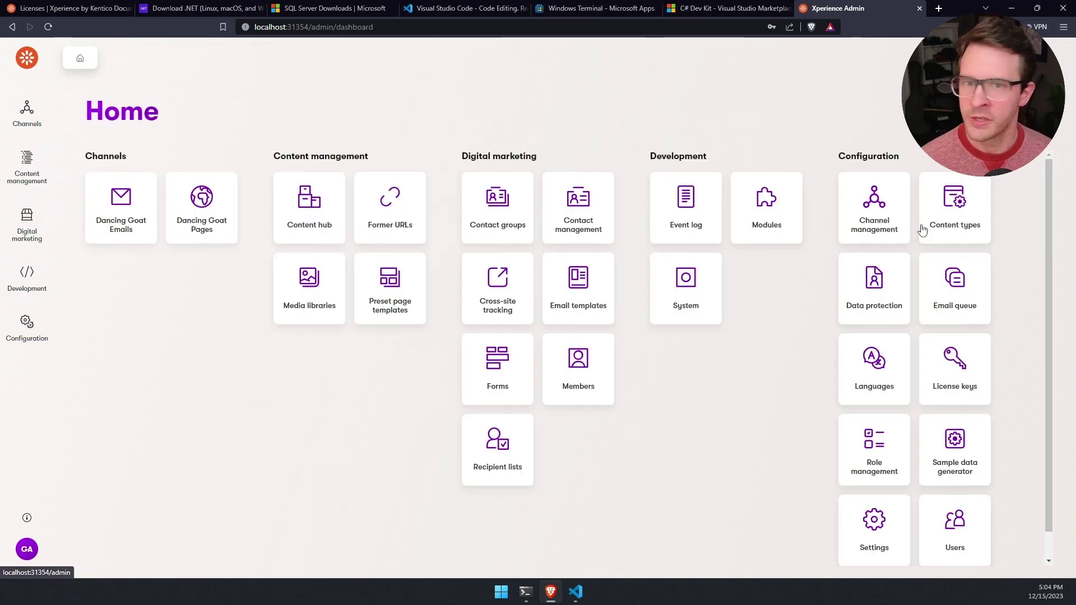
left_click(954, 237)
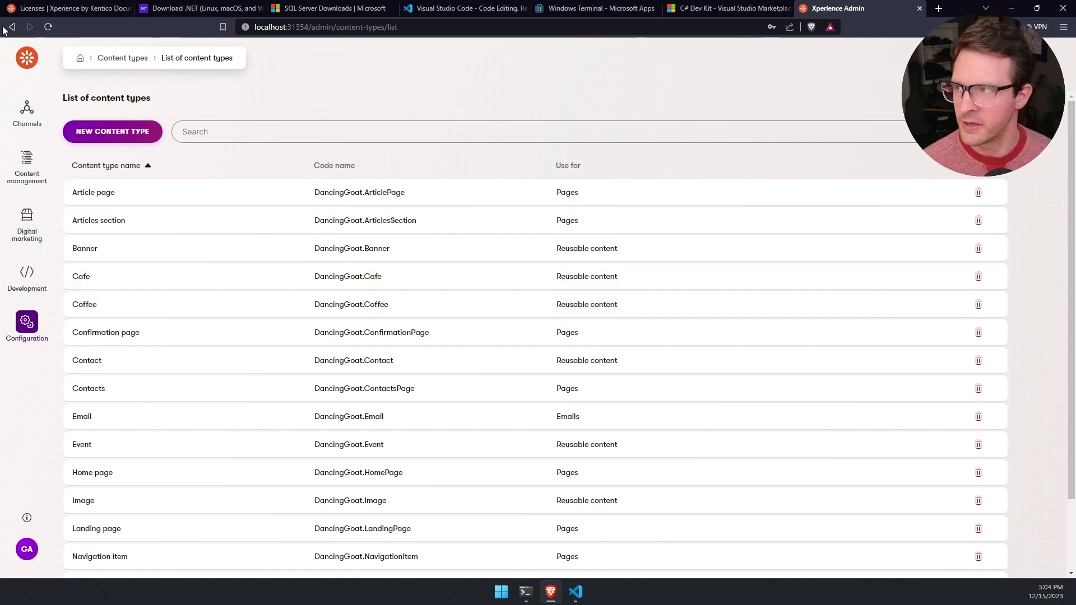
left_click(32, 60)
Step: Open the New York cafe item in Content hub and create a new version of it
left_click(311, 210)
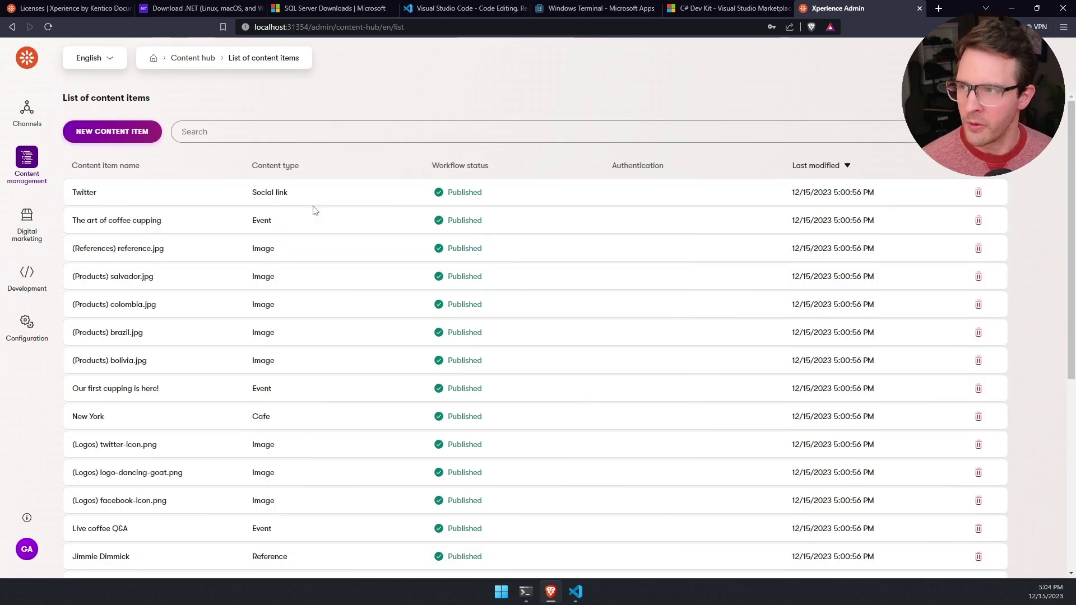
scroll(326, 252, "down", 1)
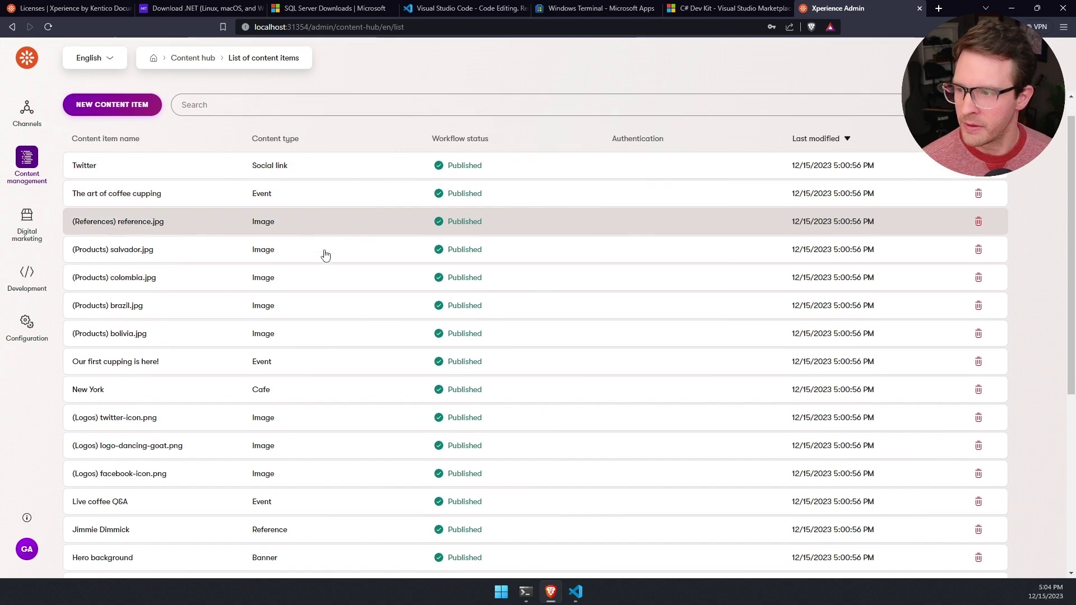
scroll(326, 255, "down", 3)
left_click(322, 256)
left_click(257, 131)
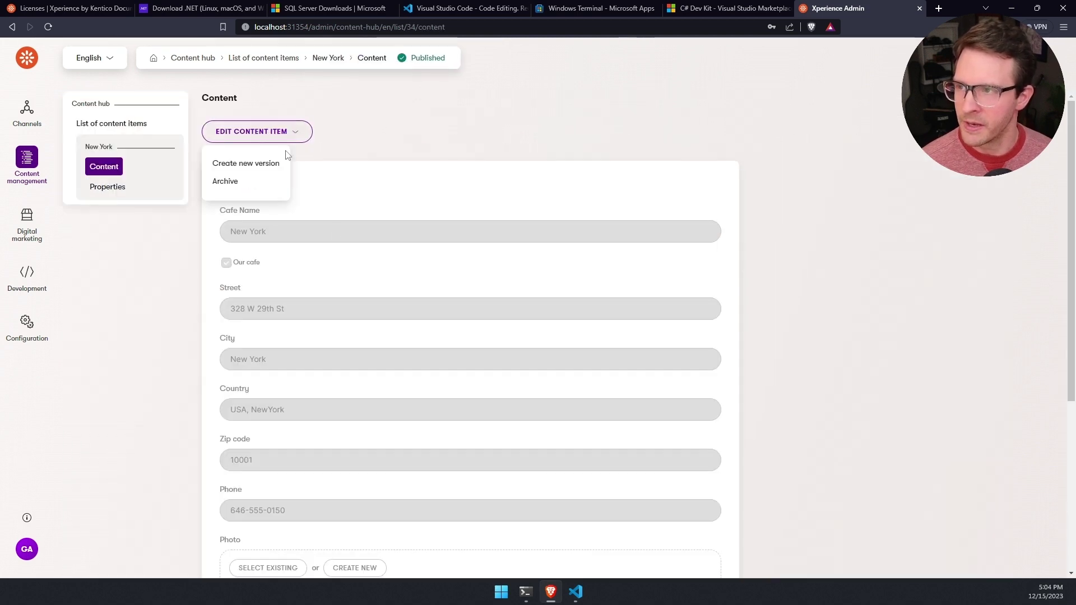
left_click(242, 160)
scroll(362, 284, "down", 3)
scroll(363, 285, "up", 3)
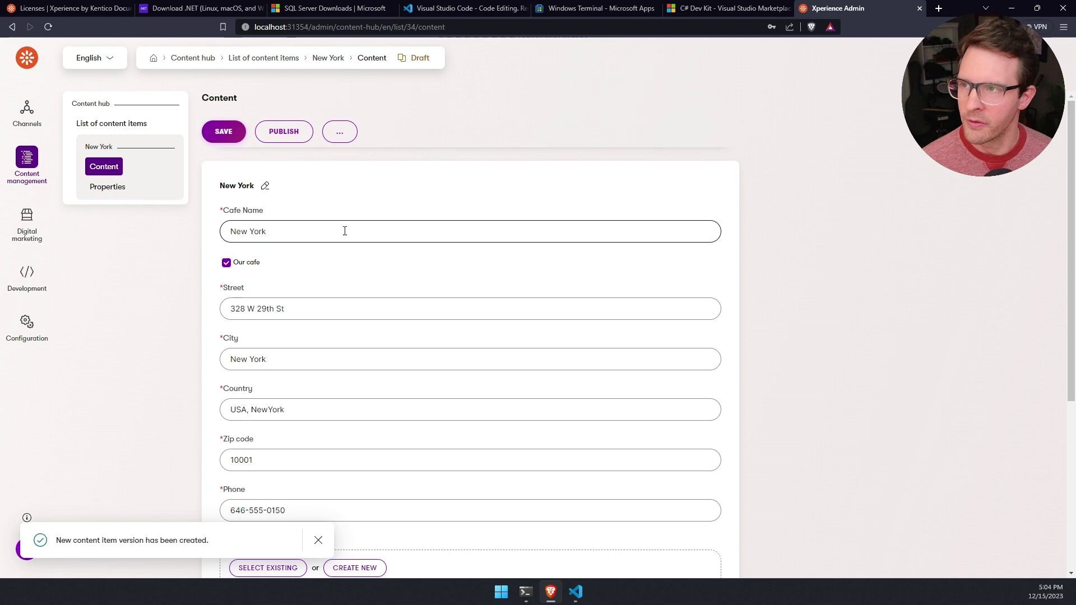
left_click(30, 61)
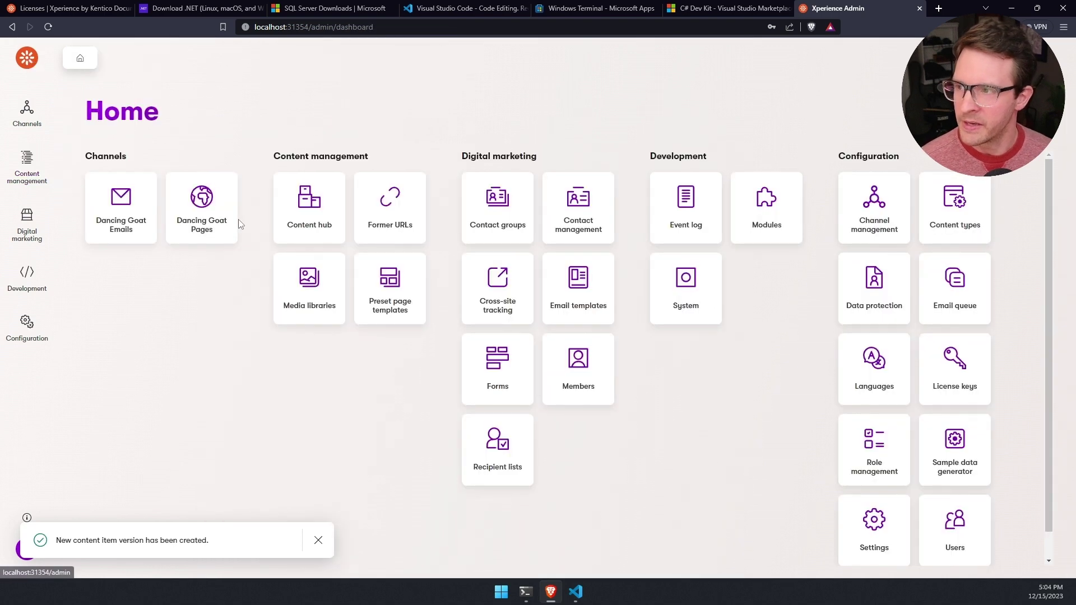
Step: Open Coffee samples under Landing pages in Dancing Goat Pages in Page Builder
left_click(204, 209)
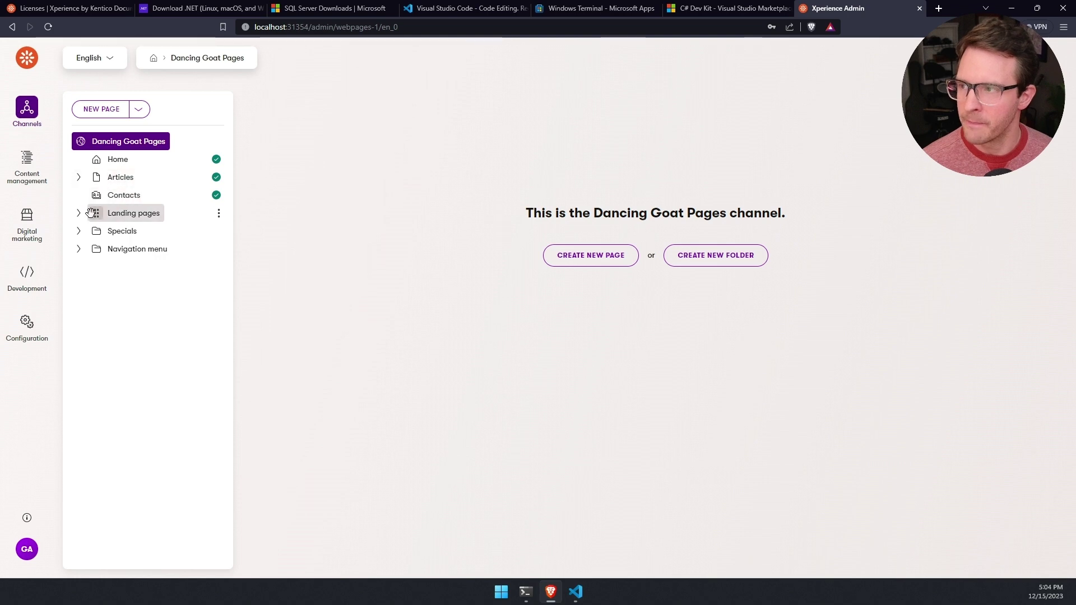
left_click(80, 215)
left_click(143, 230)
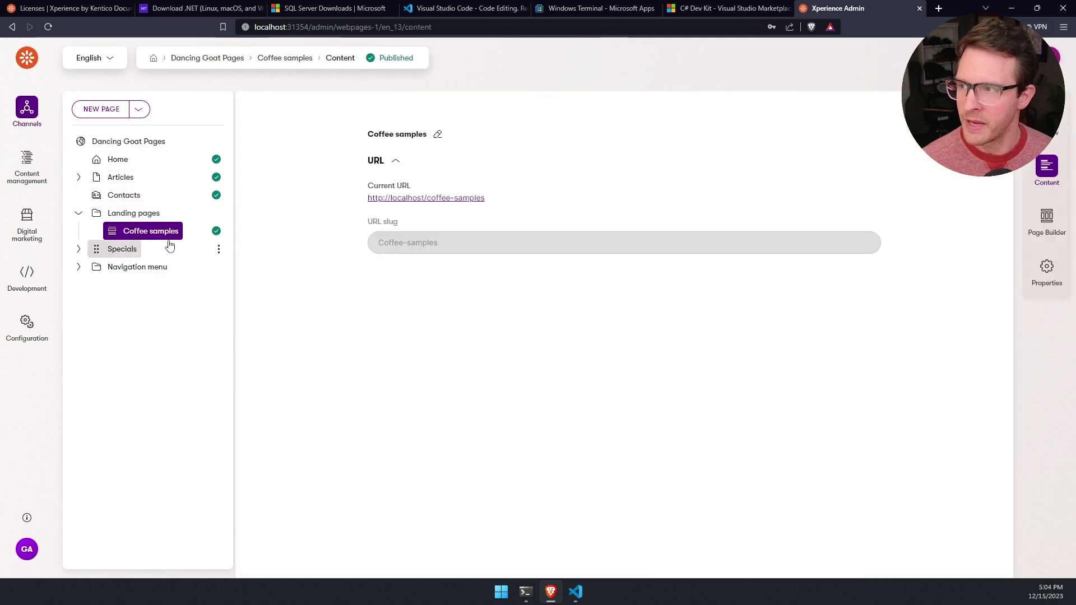
left_click(1046, 217)
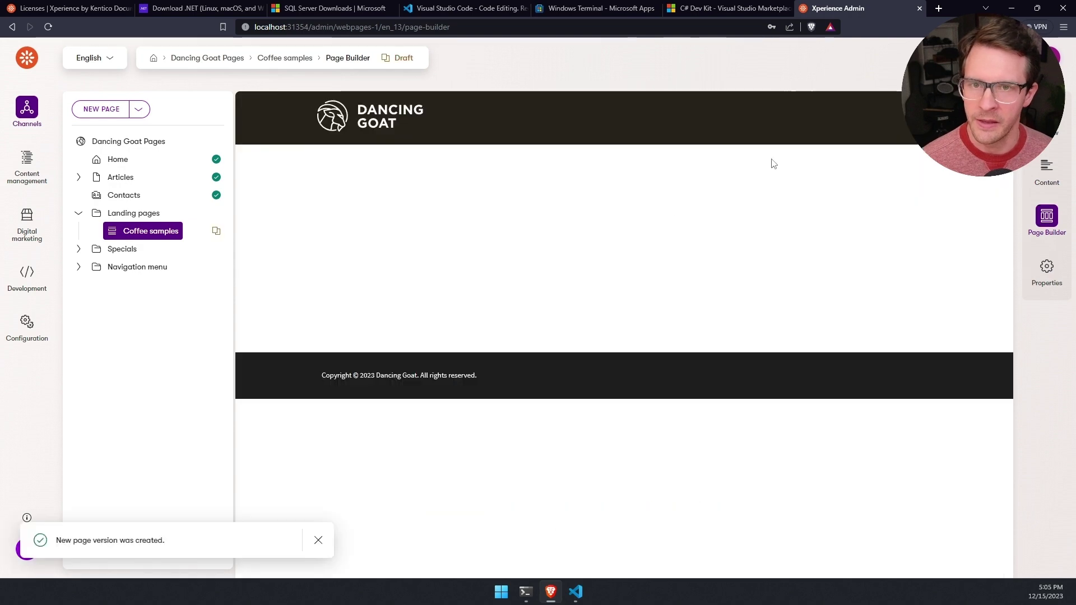
Step: Inspect the hero image and Product cards widget properties, then list widgets to add above the section
left_click(884, 136)
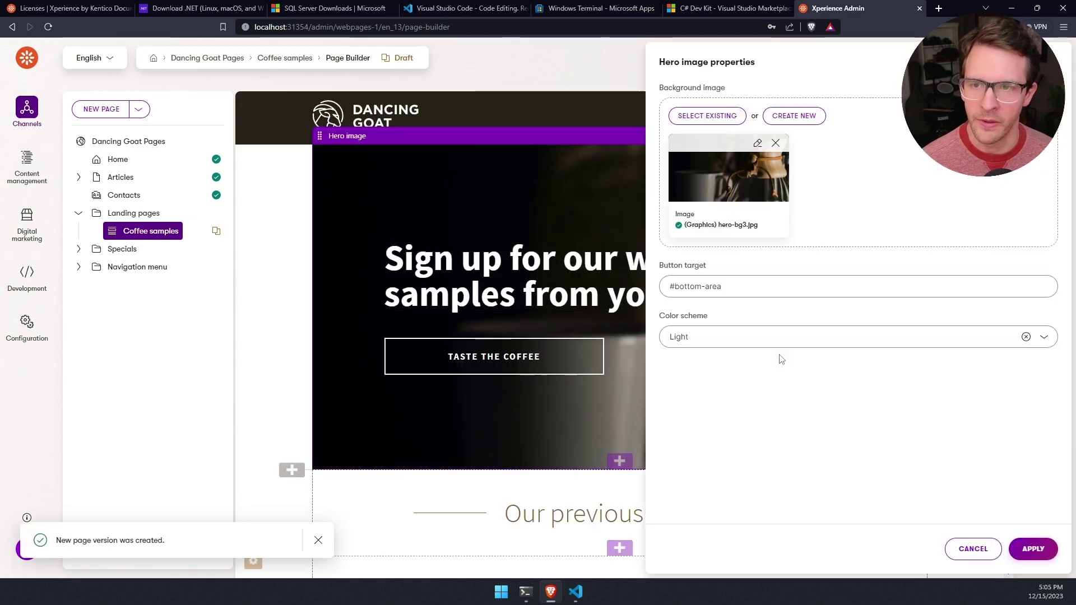
key("Escape")
scroll(789, 270, "down", 5)
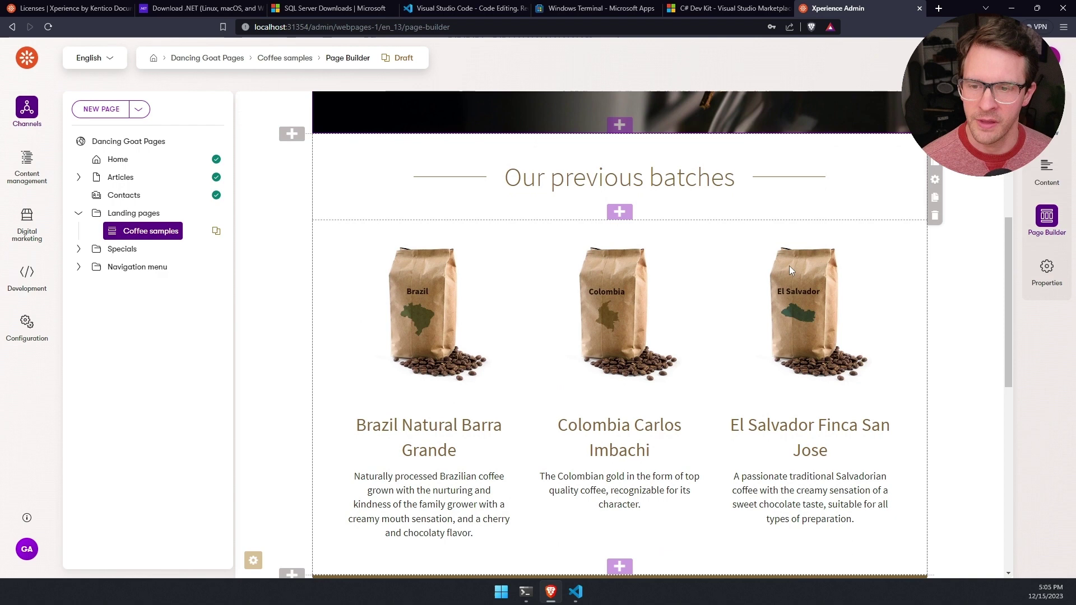
left_click(890, 219)
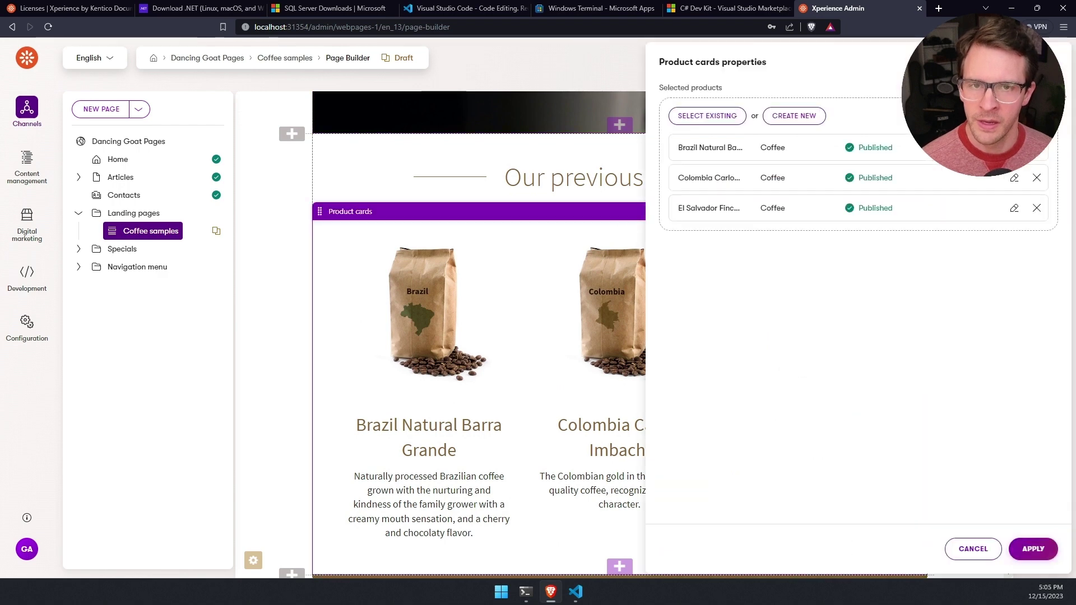
key("Escape")
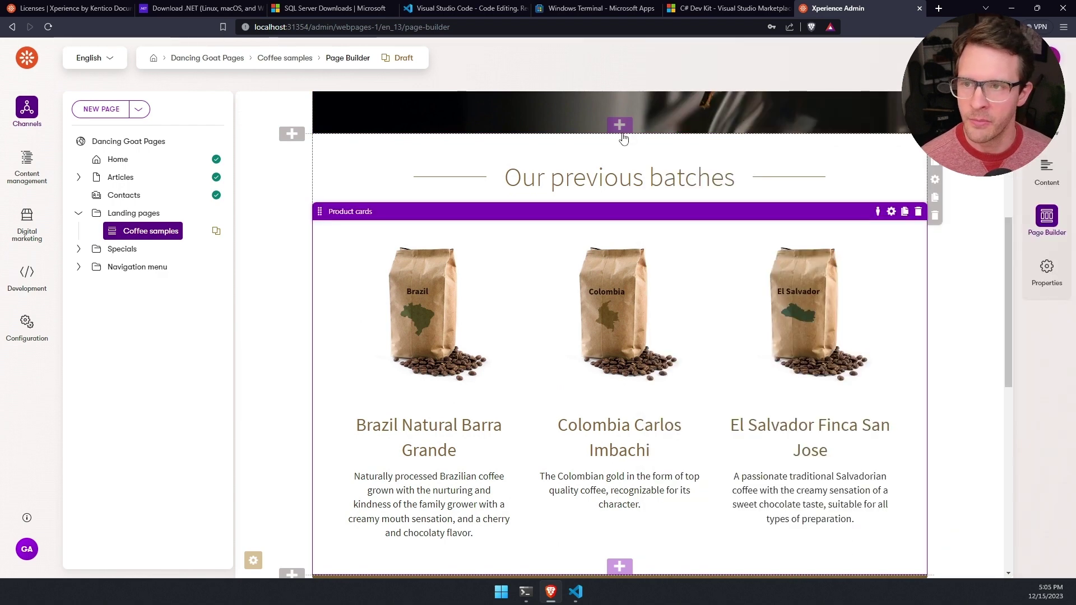
left_click(619, 128)
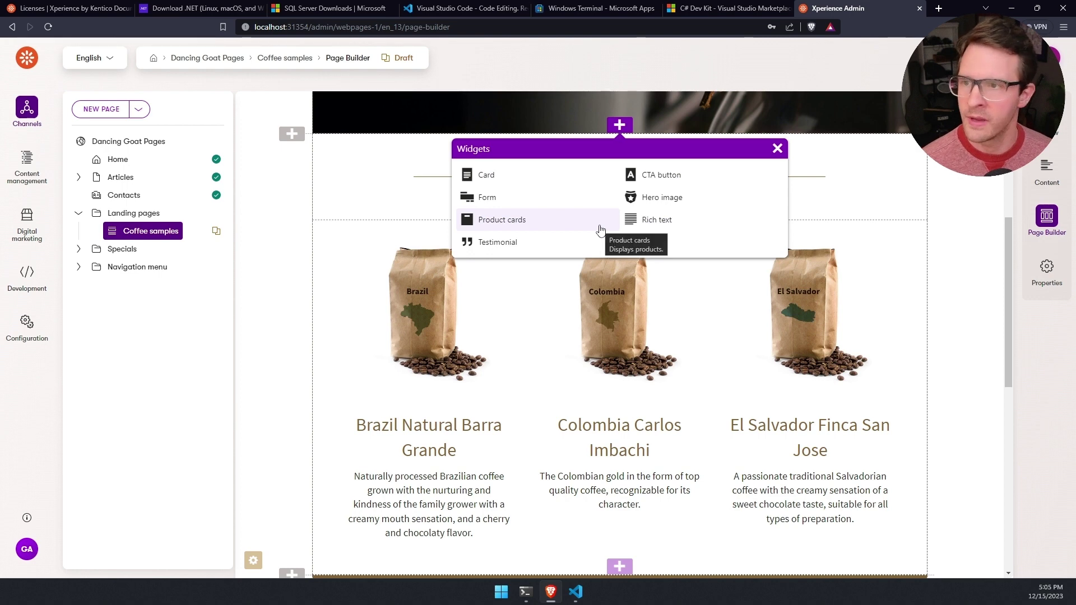